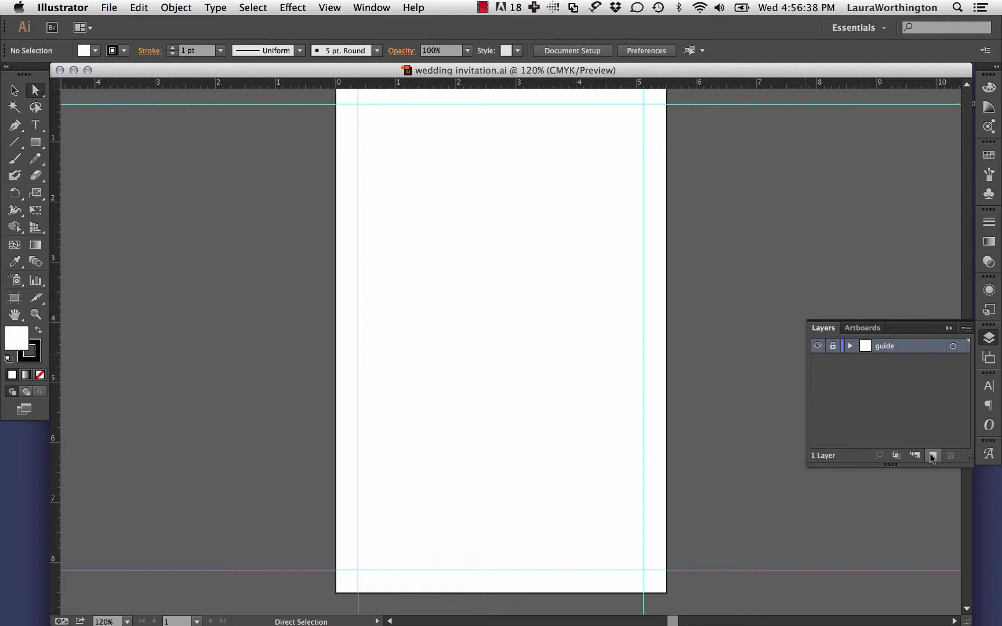
Add a new layer above the guide layer and name it frames.
click(934, 454)
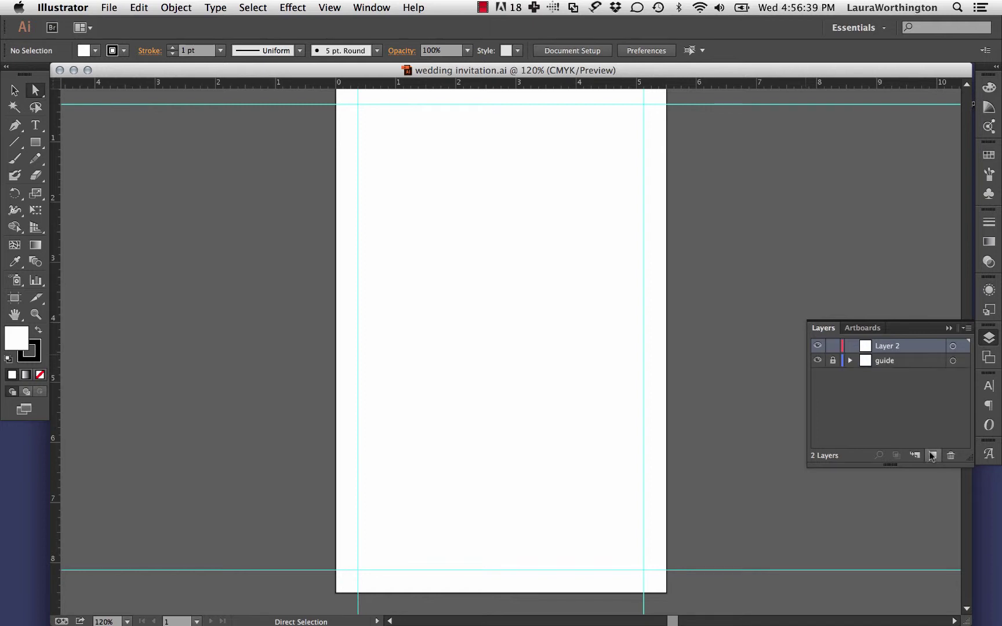
double_click(892, 347)
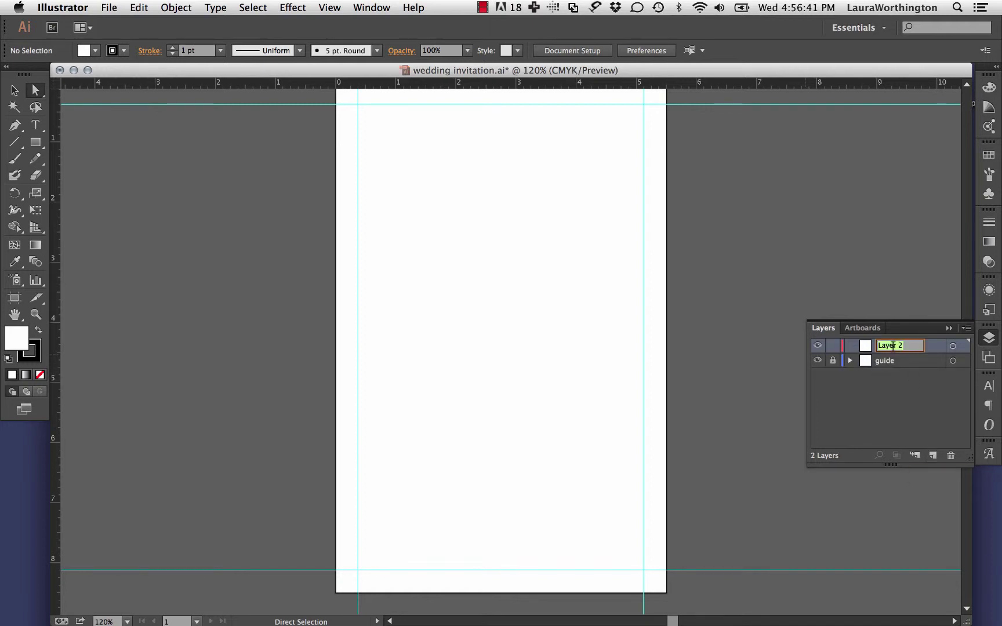
text(frames)
Draw a type area spanning the guide margins and browse the font list for AdornS Frames.
click(36, 125)
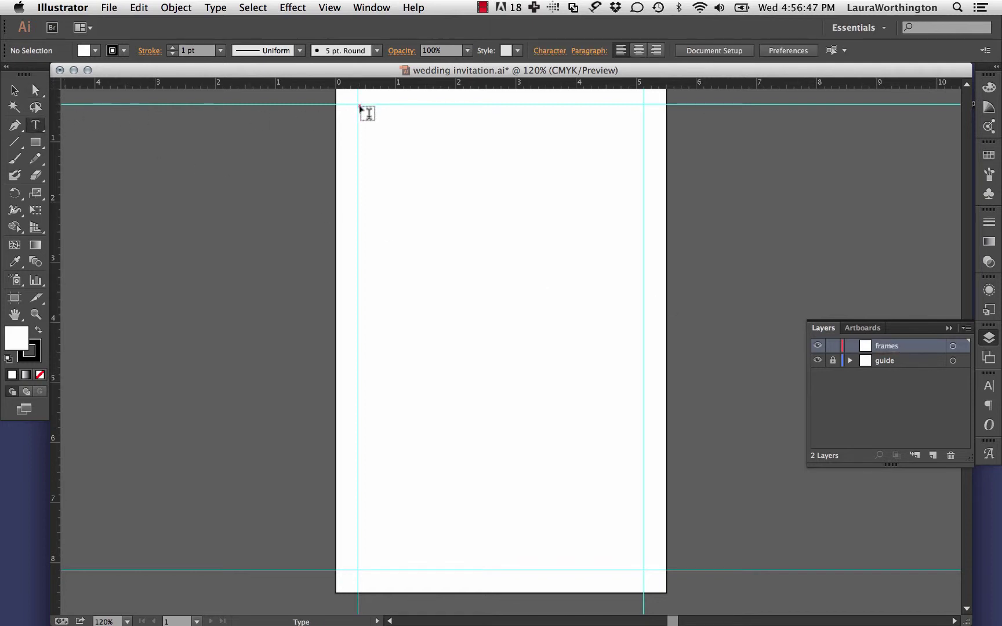
drag(357, 105, 643, 570)
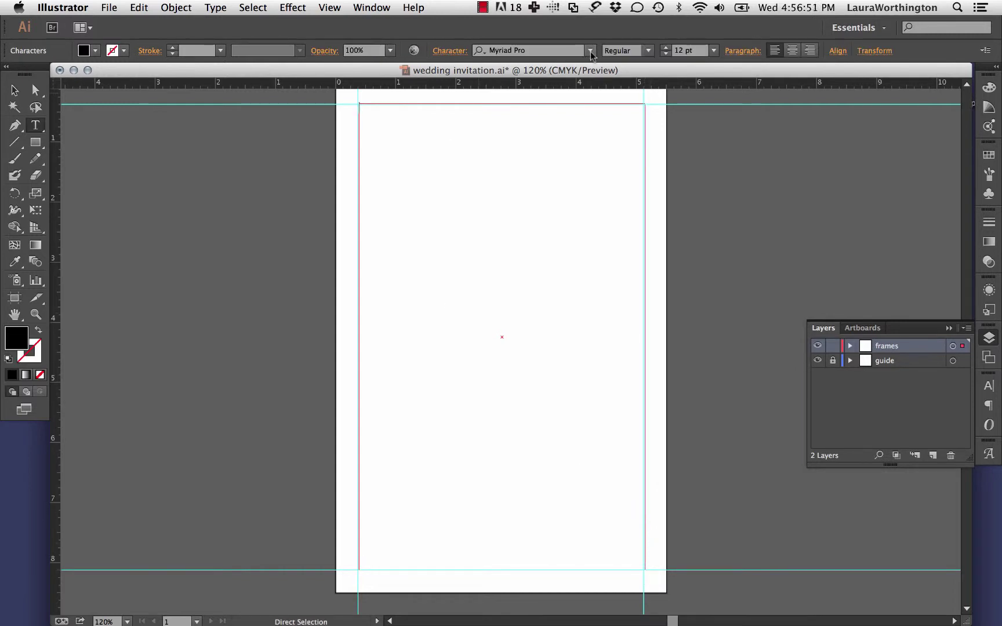
click(590, 51)
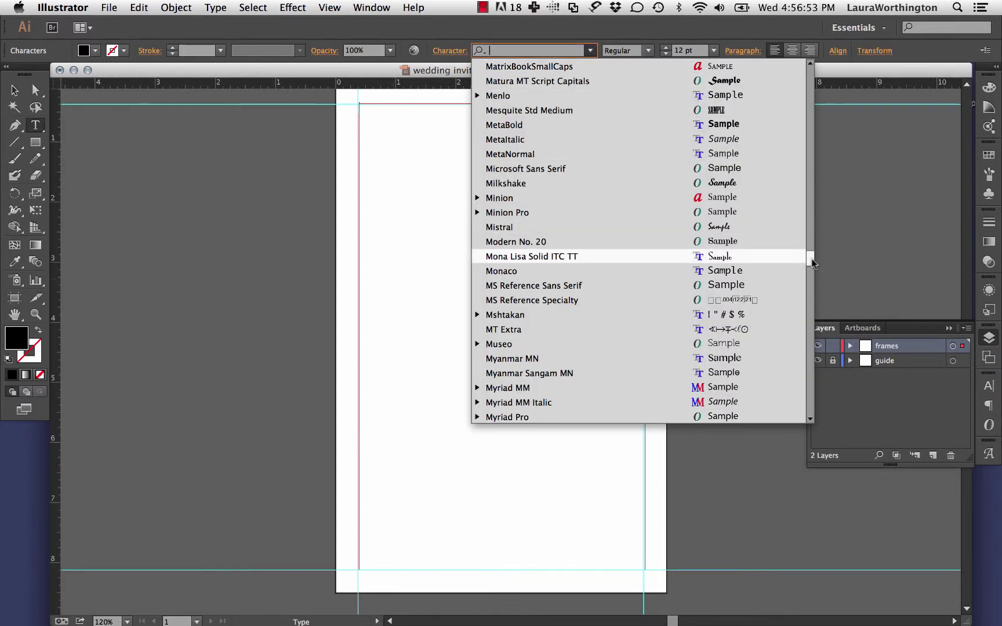
drag(809, 257, 794, 81)
Apply AdornS Frames, show its glyphs as enlarged thumbnails, and pick the top-left corner ornament.
click(544, 356)
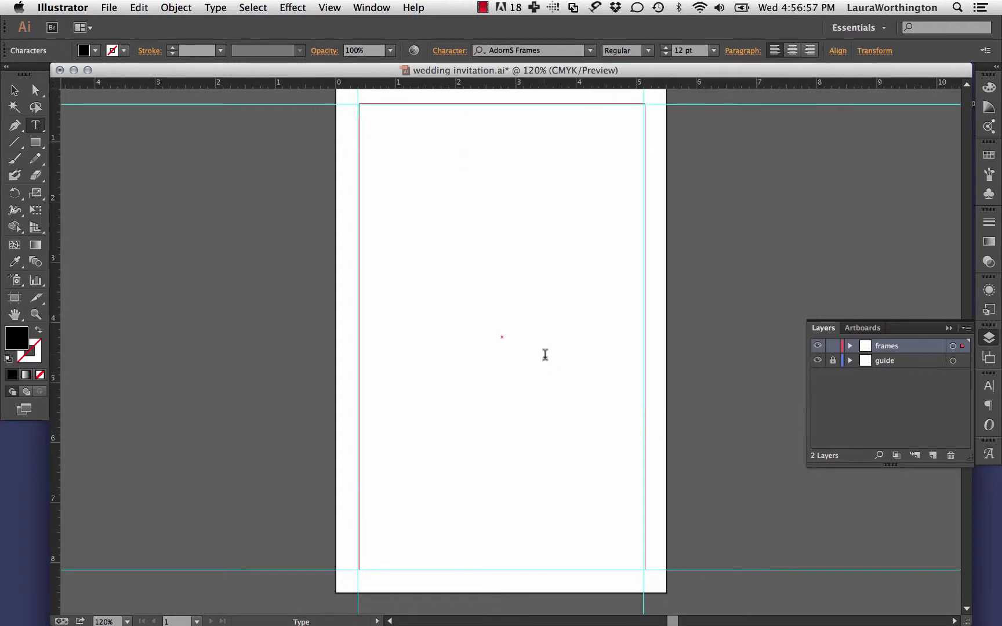
key(Escape)
click(215, 7)
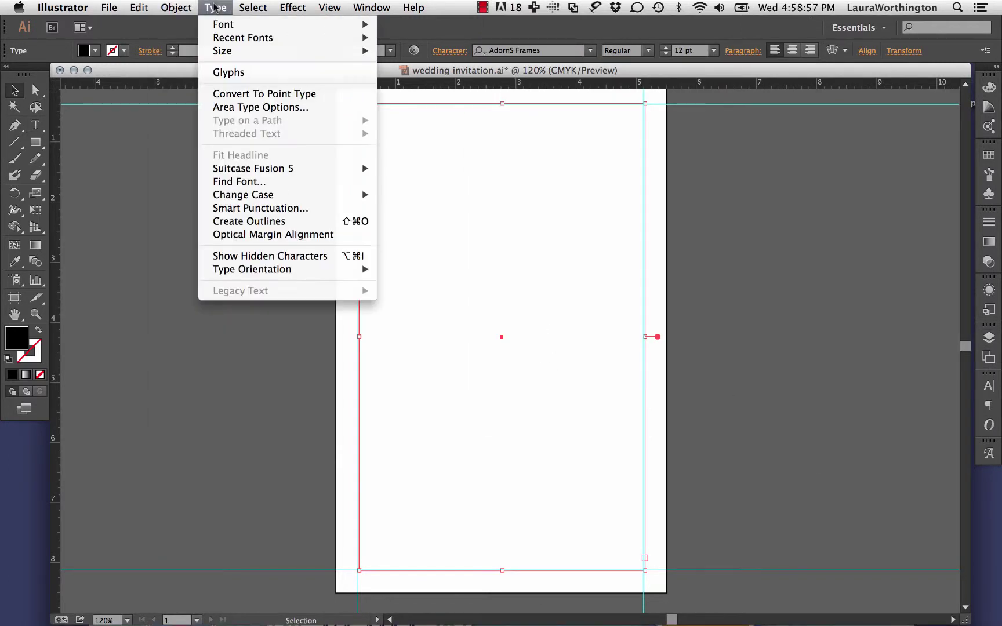
click(281, 73)
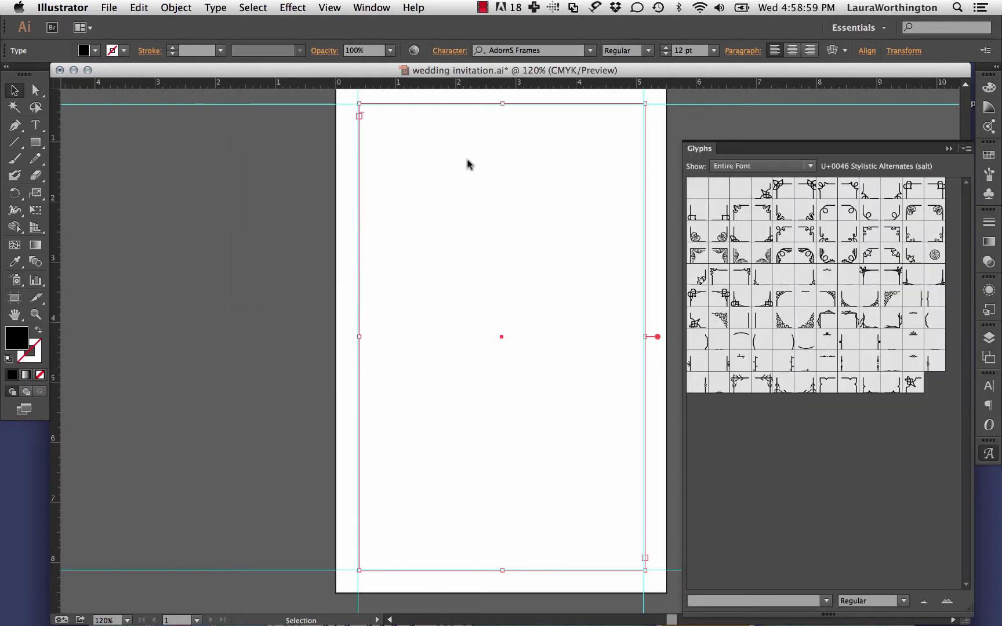
click(948, 601)
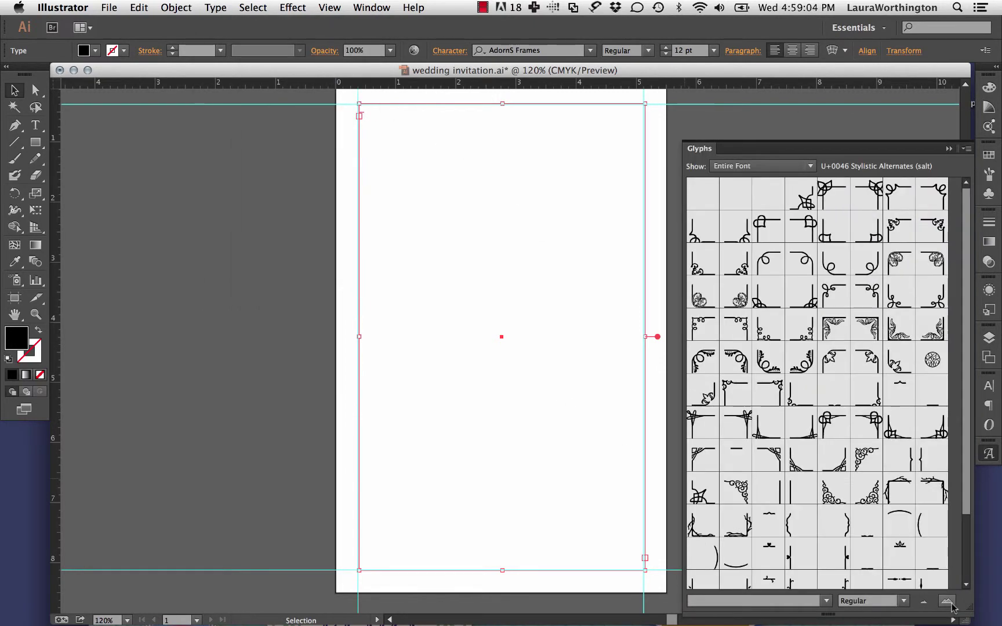
scroll(960, 561, down, 3)
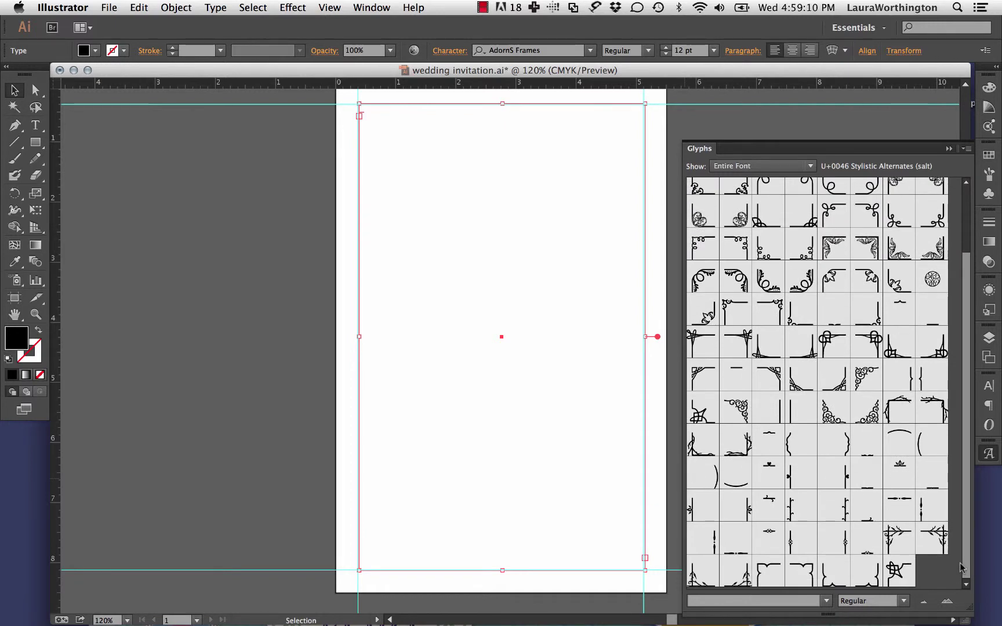
click(699, 249)
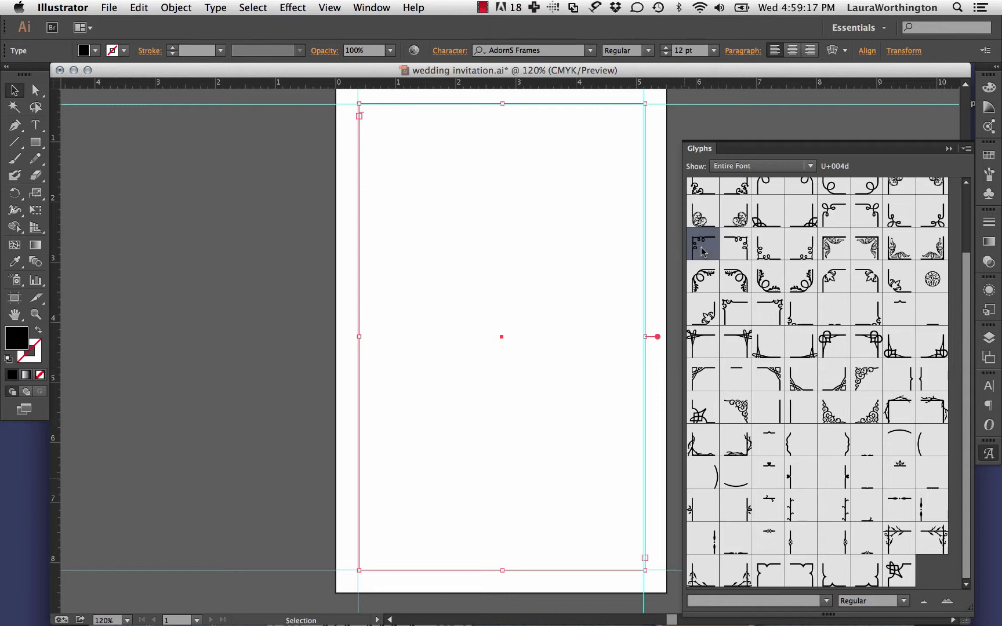
Insert the top-left, top-right, bottom-left and bottom-right corner ornaments, then select all four.
double_click(701, 251)
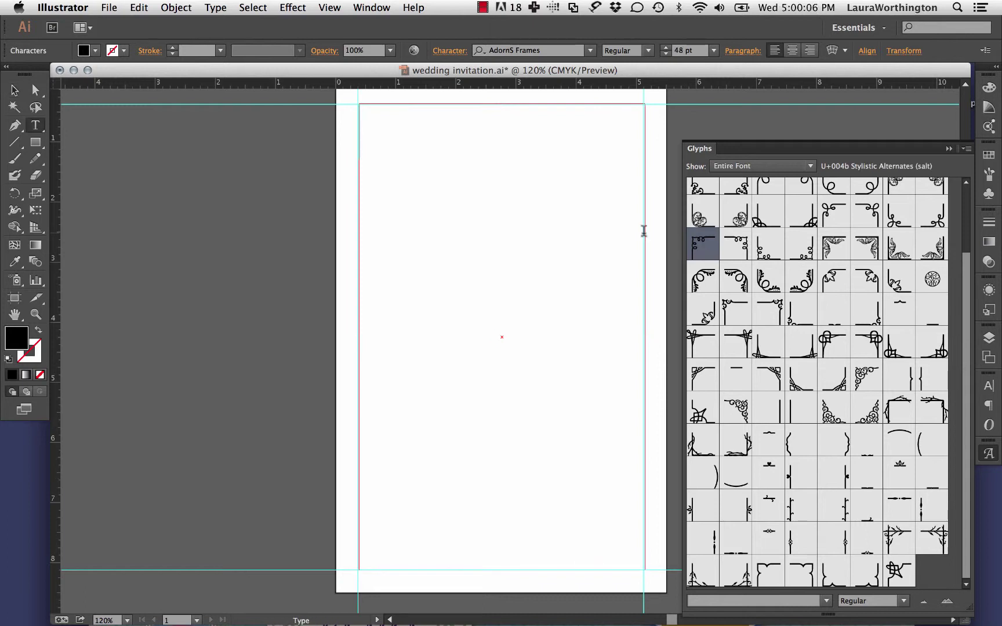
double_click(703, 251)
double_click(747, 250)
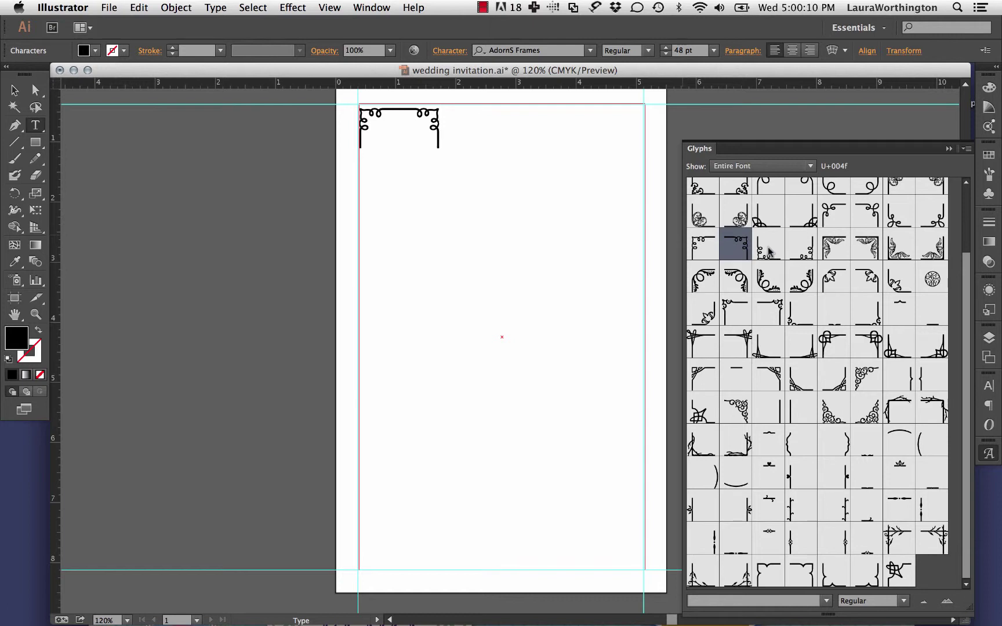
double_click(766, 252)
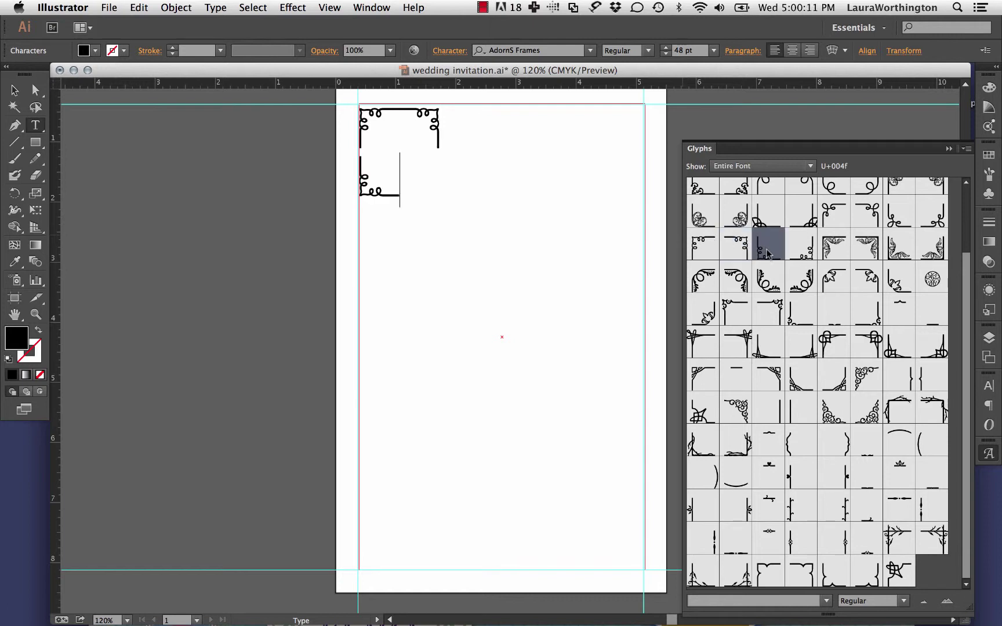
double_click(794, 253)
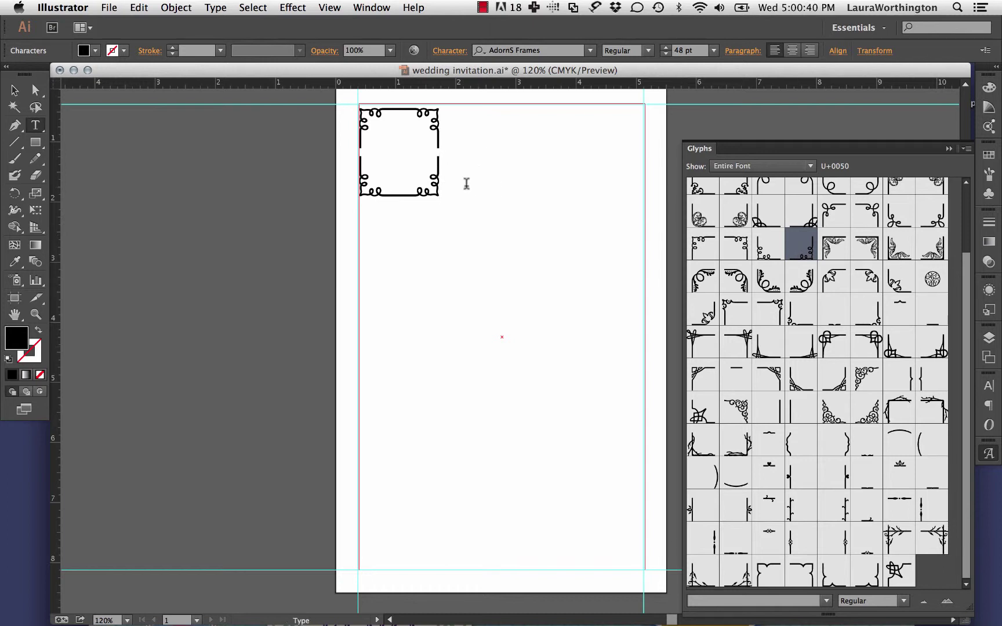
drag(466, 183, 347, 137)
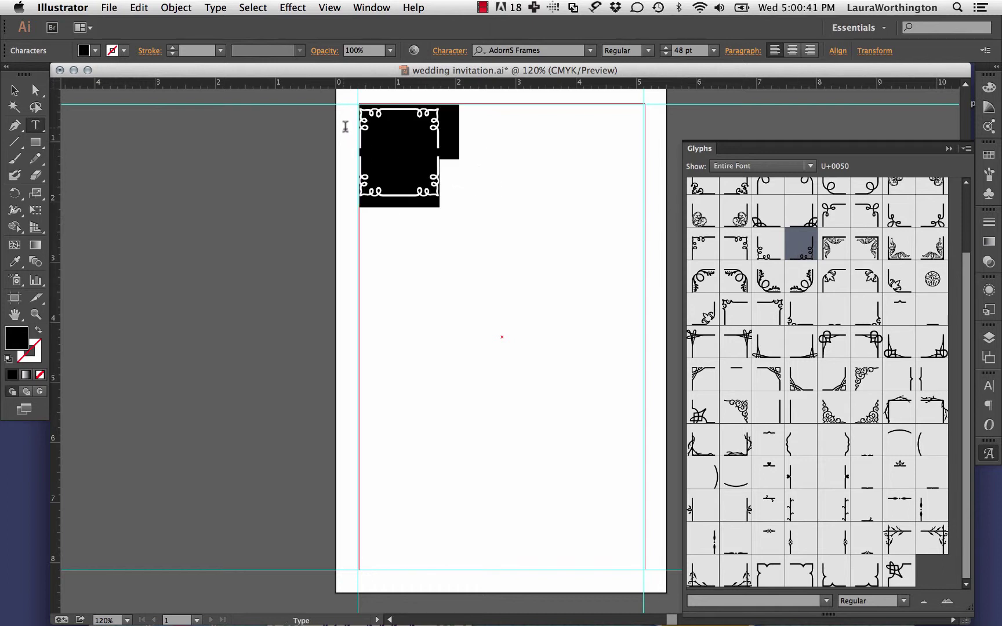
Set the corner ornaments' leading to 48 pt in the Character panel.
click(991, 388)
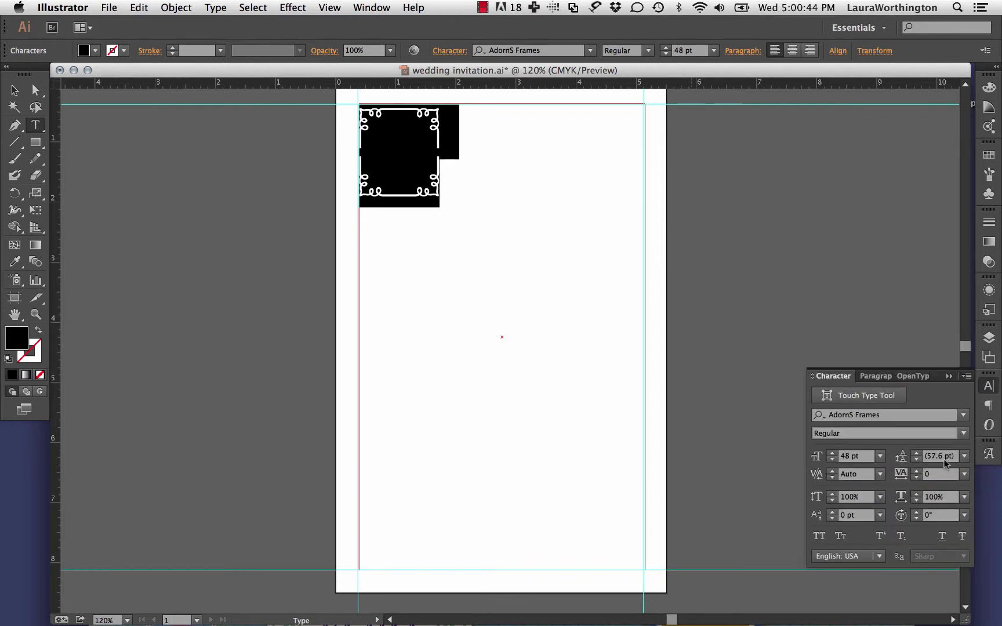
click(965, 456)
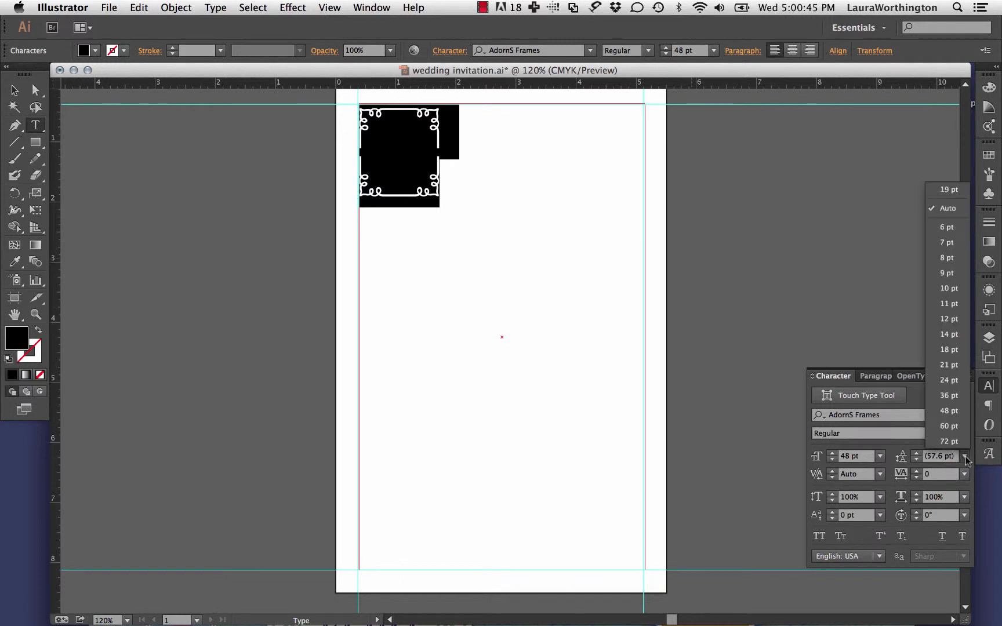
click(959, 412)
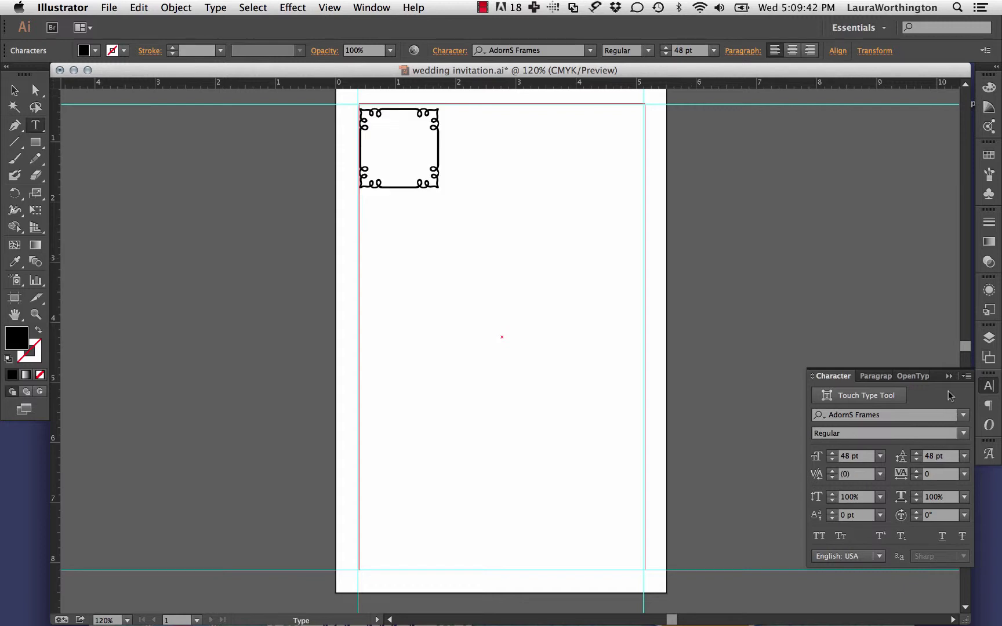
click(948, 376)
Widen the top border to the right margin with line glyphs, swapping one piece for a centre ornament.
click(987, 456)
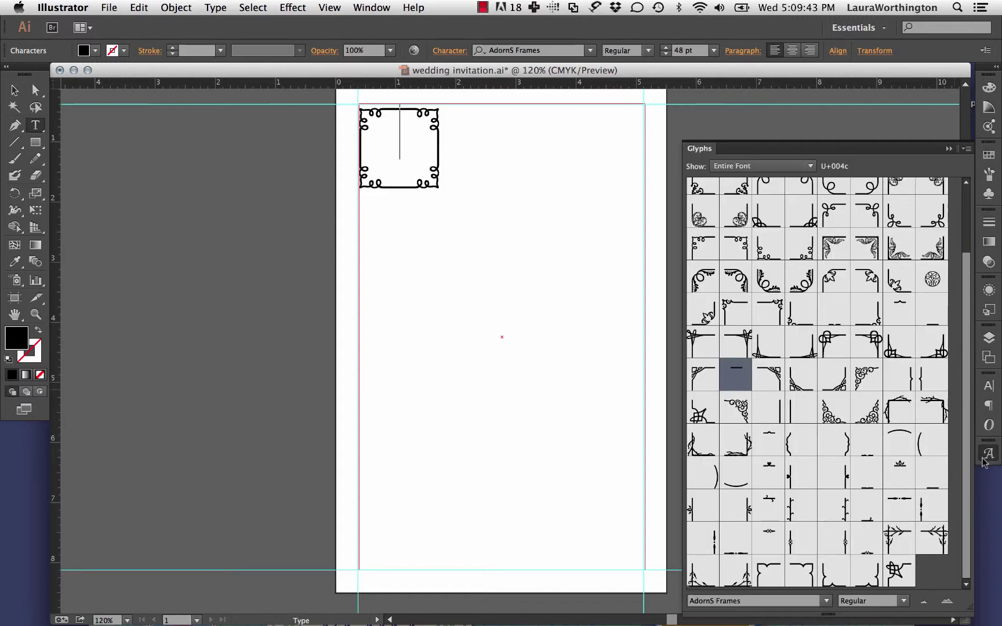
double_click(738, 375)
double_click(737, 376)
double_click(738, 376)
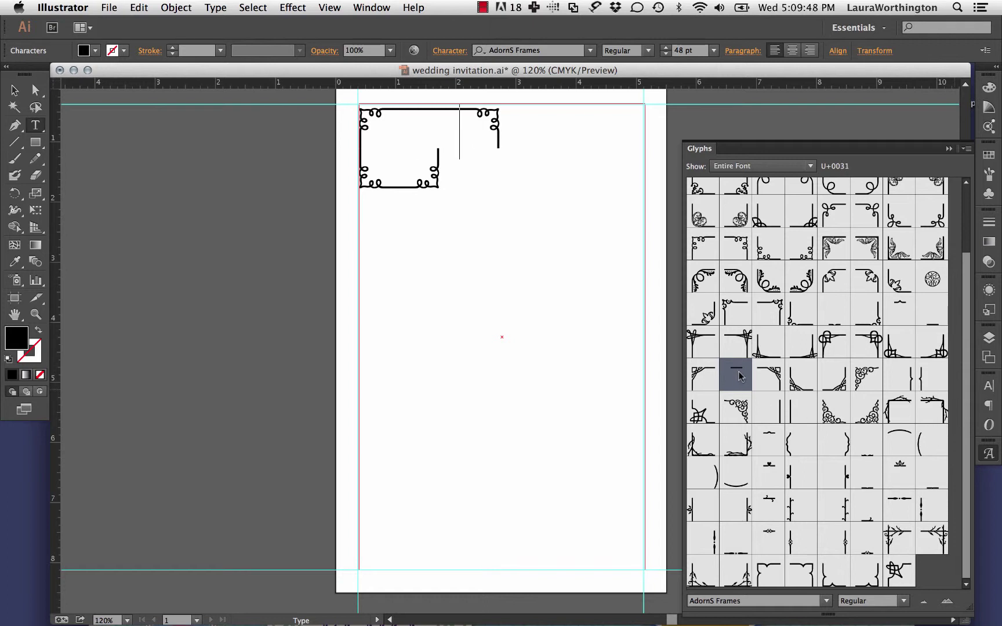
double_click(738, 376)
double_click(740, 375)
double_click(740, 376)
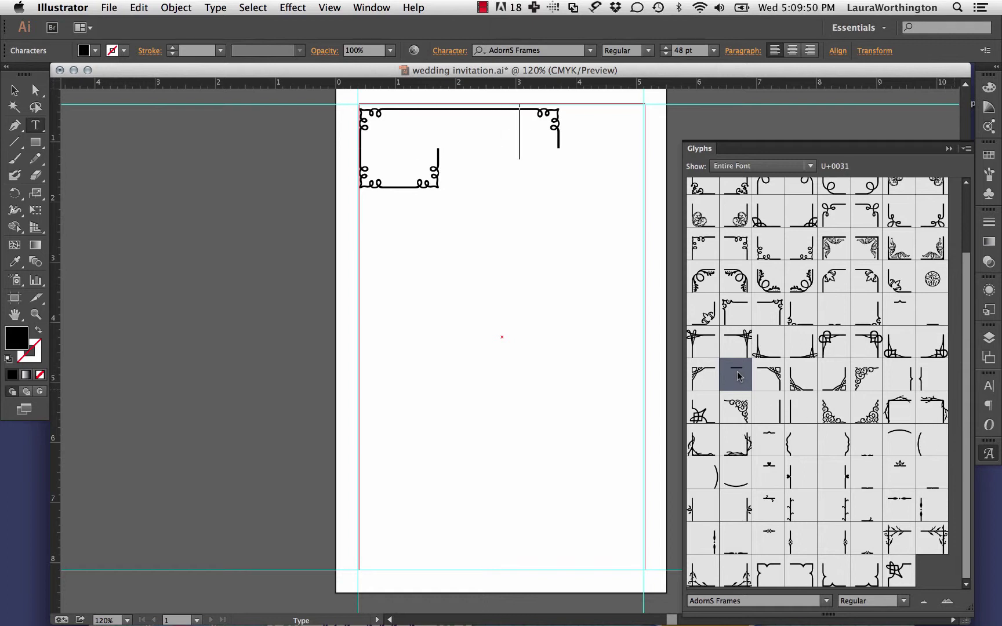
double_click(738, 376)
double_click(738, 377)
double_click(738, 377)
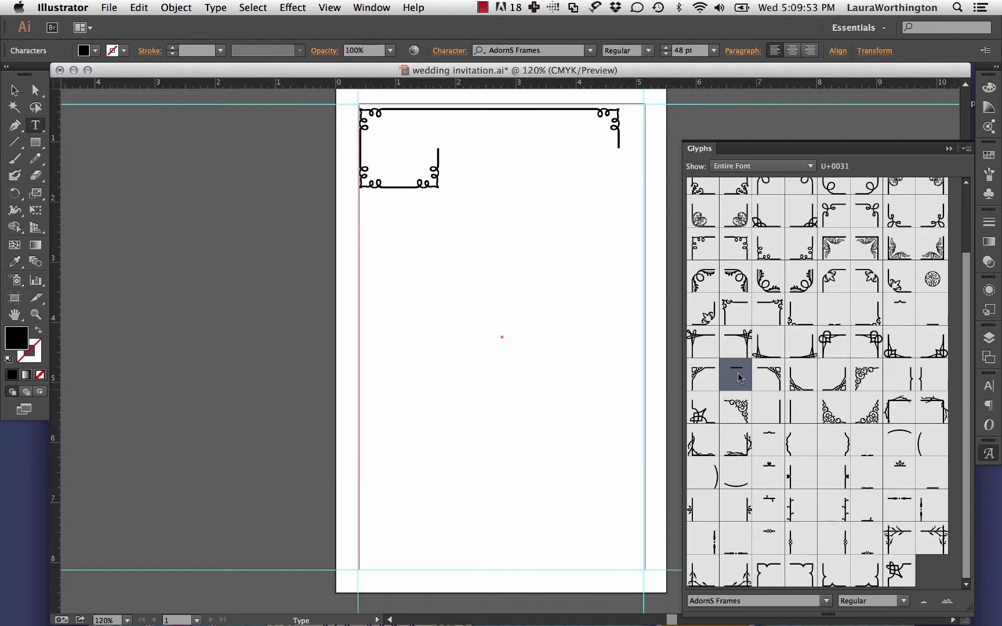
double_click(738, 377)
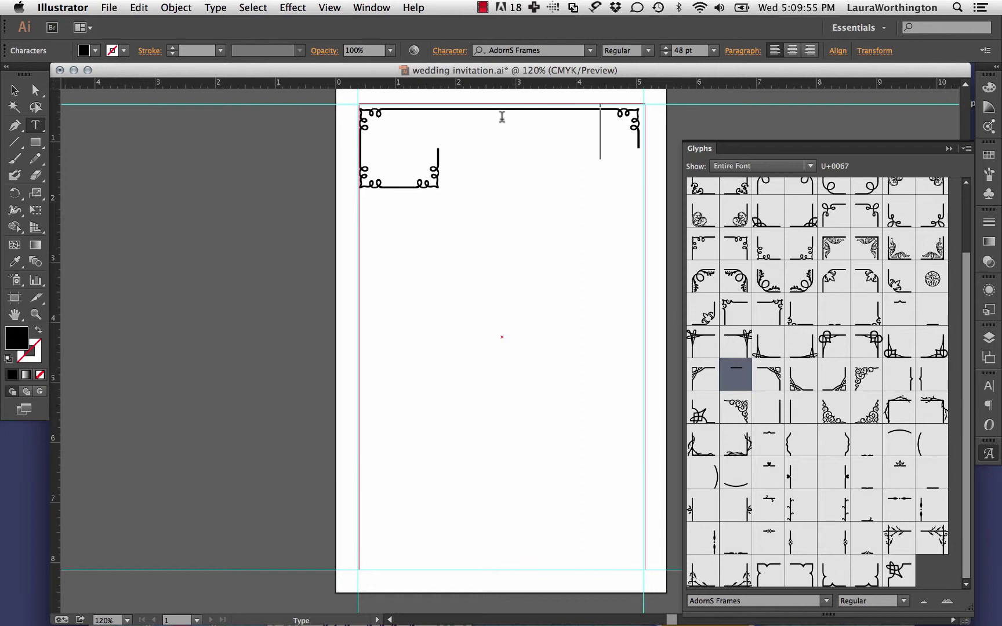
drag(498, 111, 515, 110)
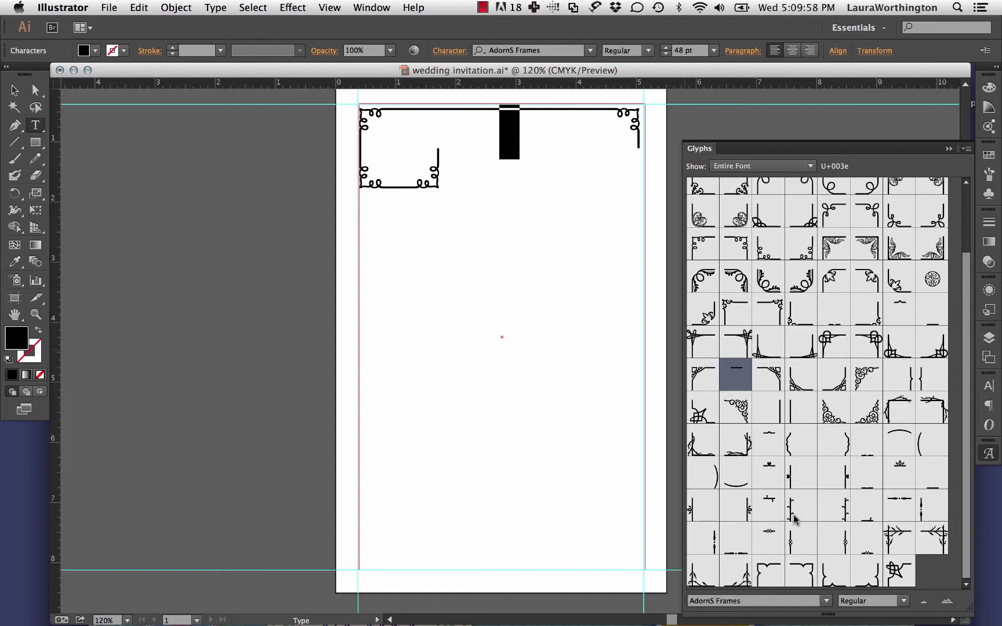
double_click(899, 510)
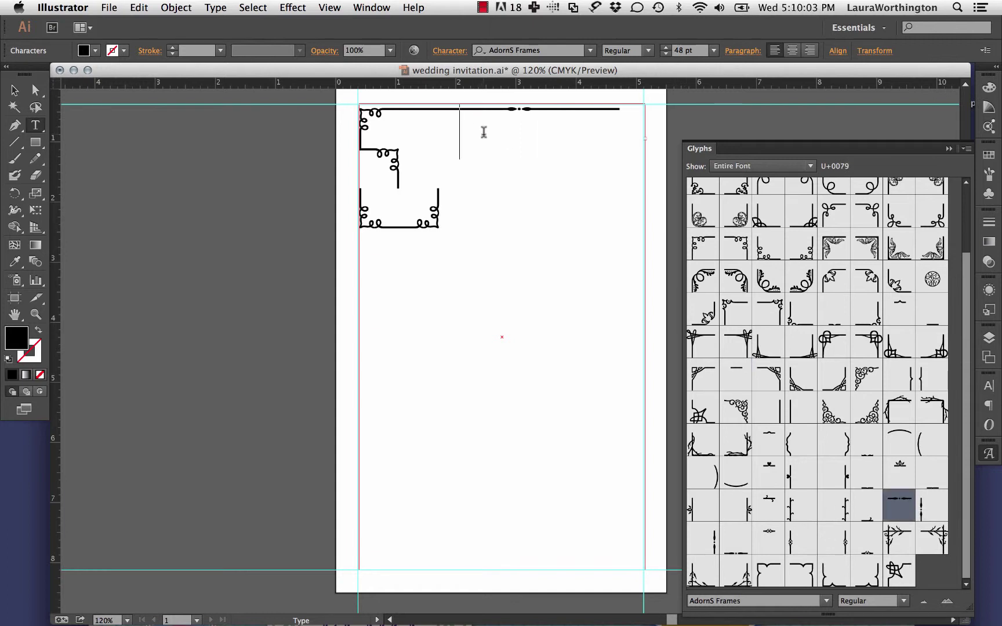
key(Delete)
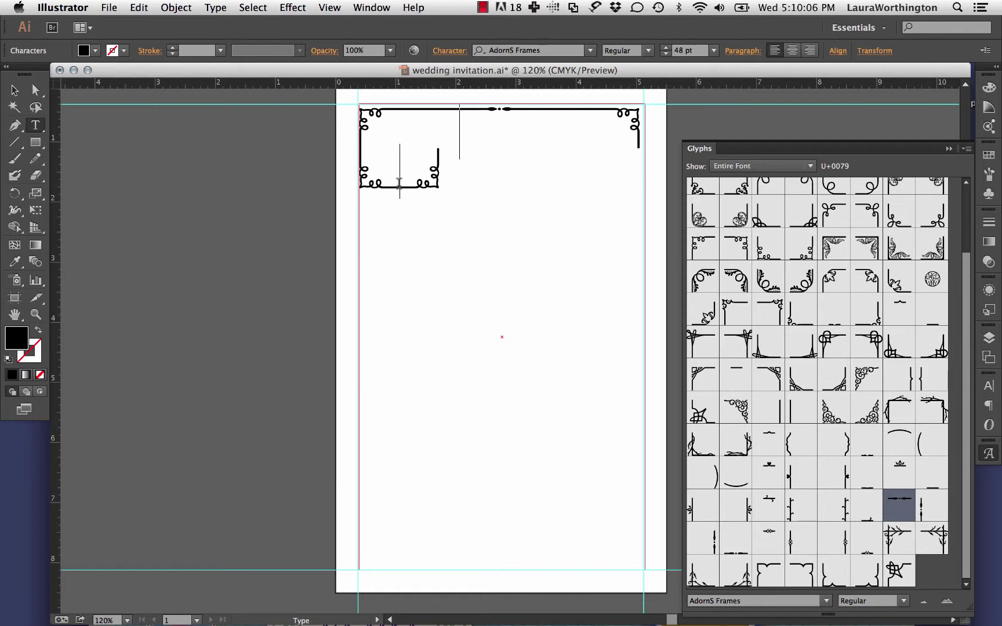
Lengthen the bottom border with line and ornament glyphs until it meets the right corner.
double_click(926, 322)
double_click(926, 322)
double_click(926, 322)
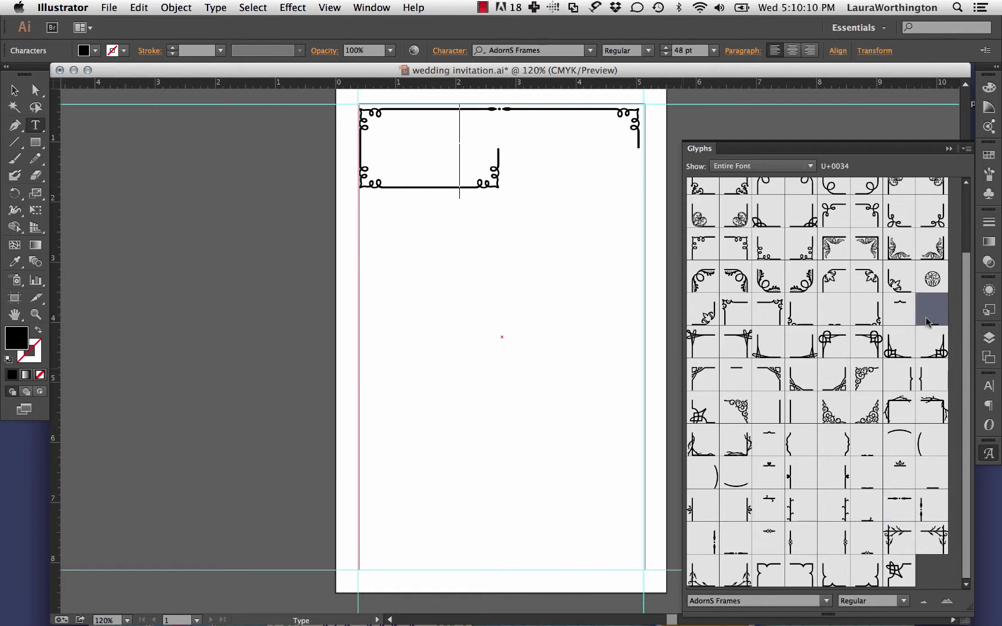
double_click(926, 322)
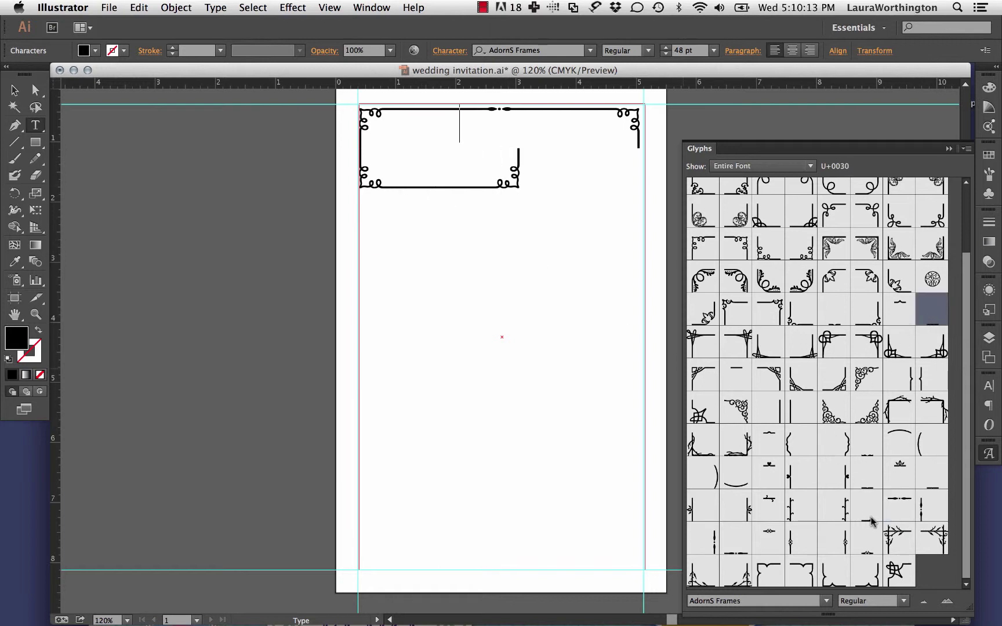
double_click(737, 550)
double_click(928, 320)
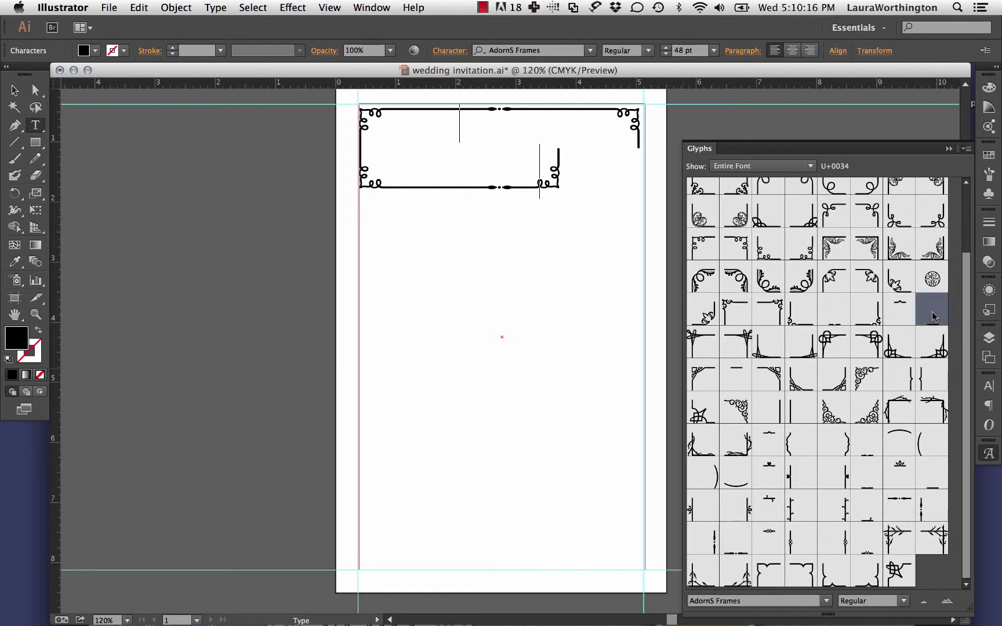
double_click(929, 318)
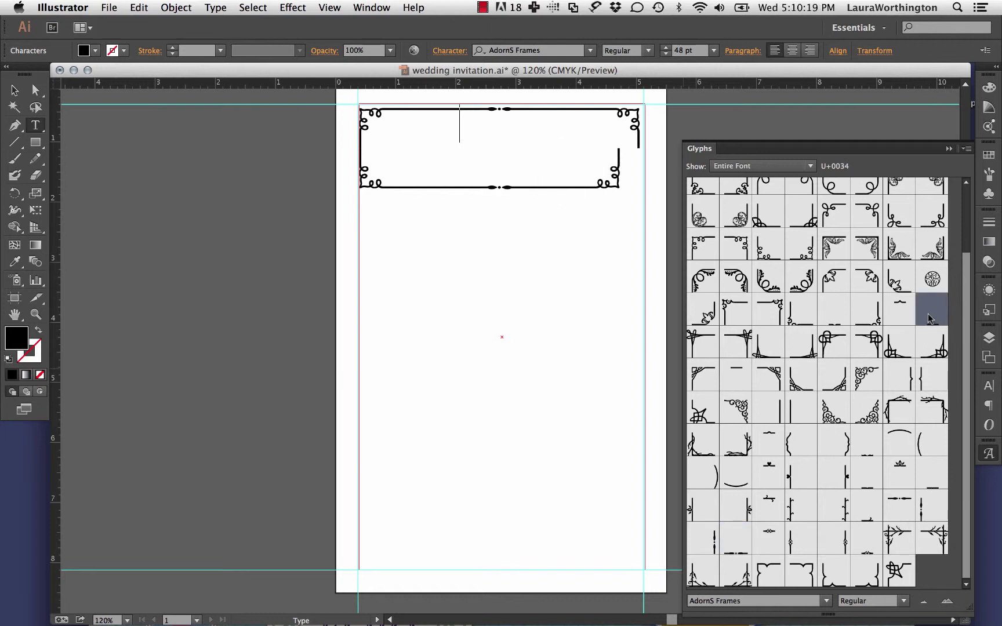
double_click(935, 313)
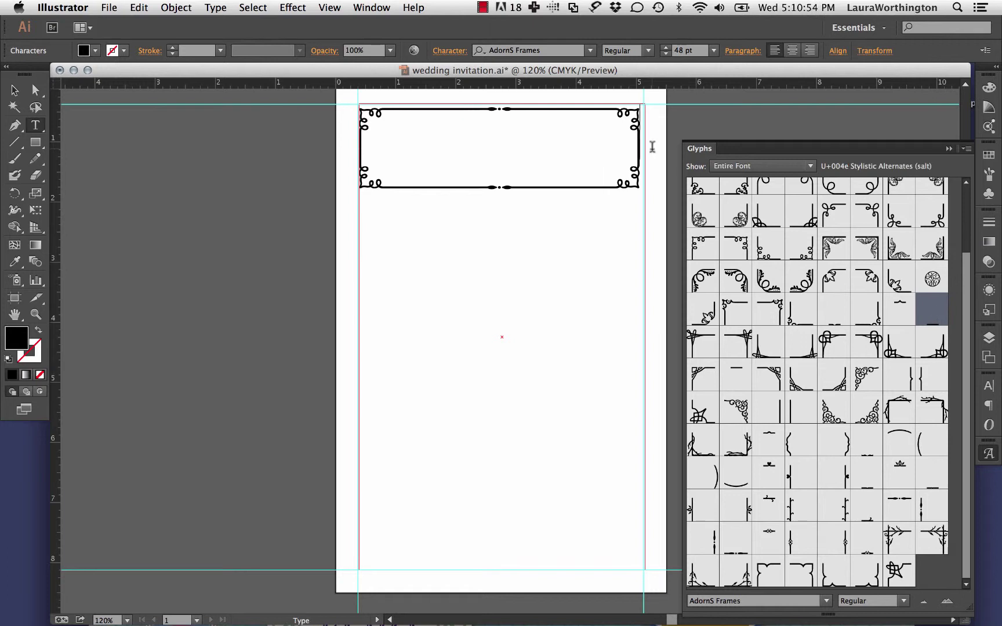
Add side lines to stretch the glyph frame down to the page's bottom margin.
key(Return)
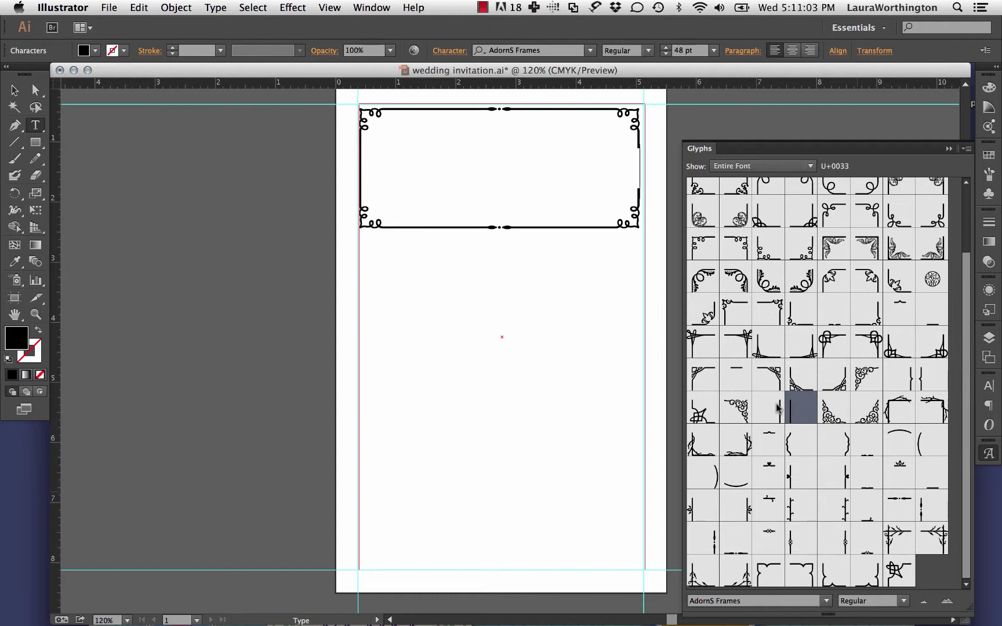
double_click(774, 410)
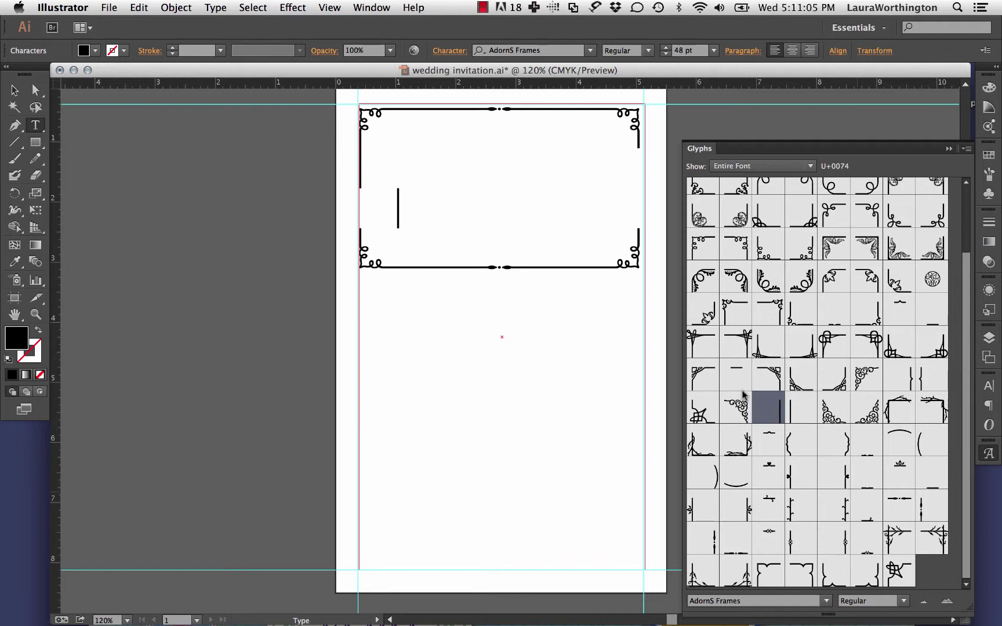
key(BackSpace)
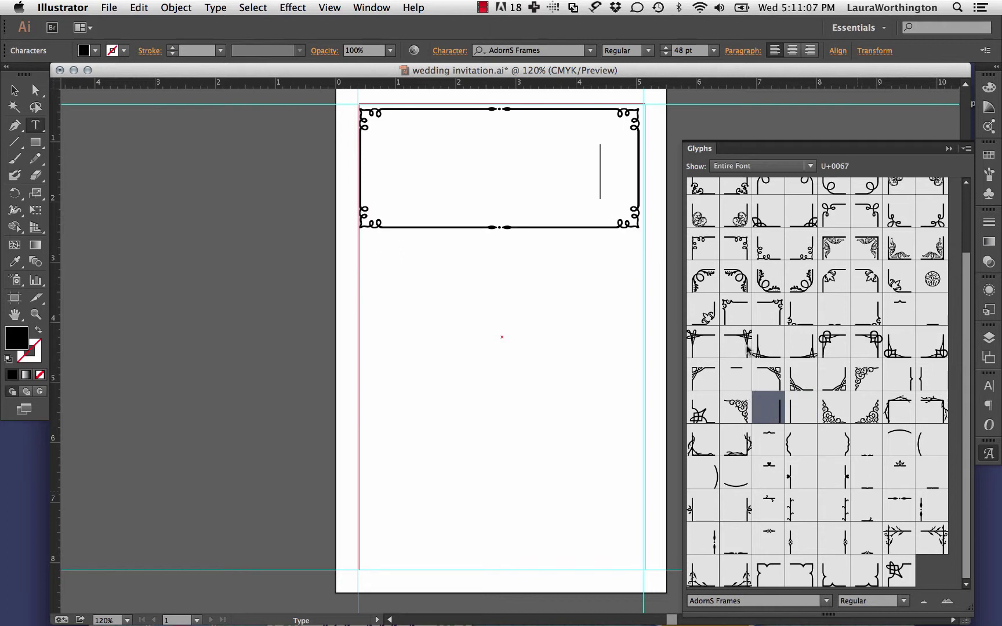
drag(354, 167, 664, 167)
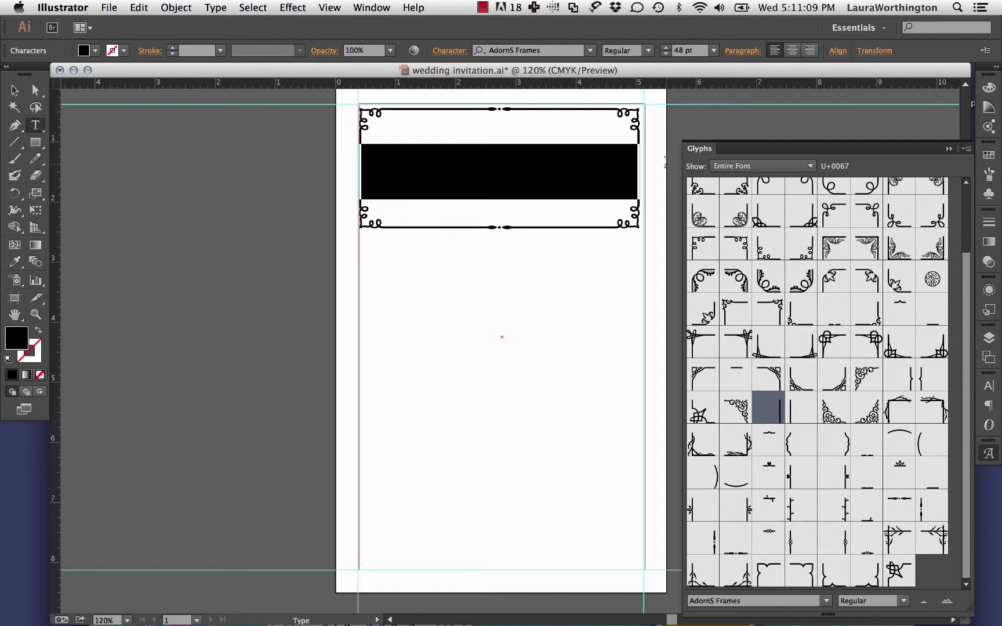
click(666, 162)
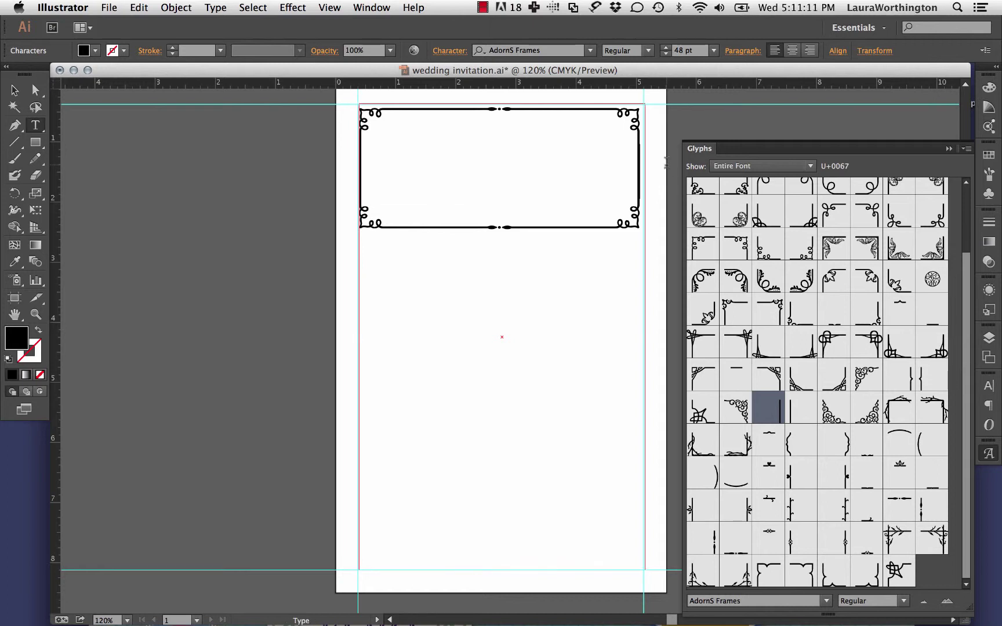
key(Return)
key(Return)
key(Return)
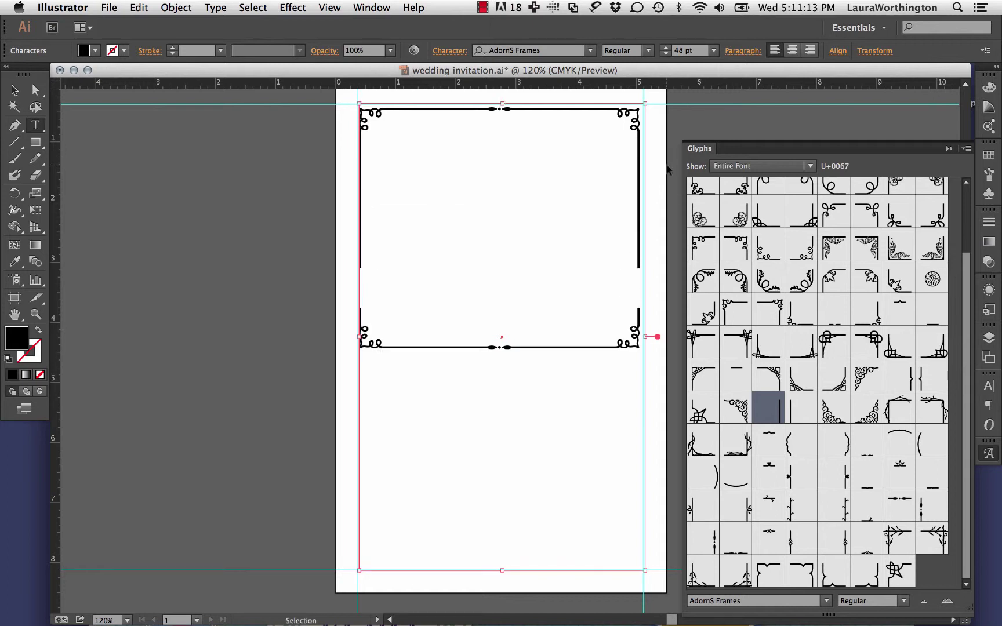
key(Return)
key(Return)
key(Return)
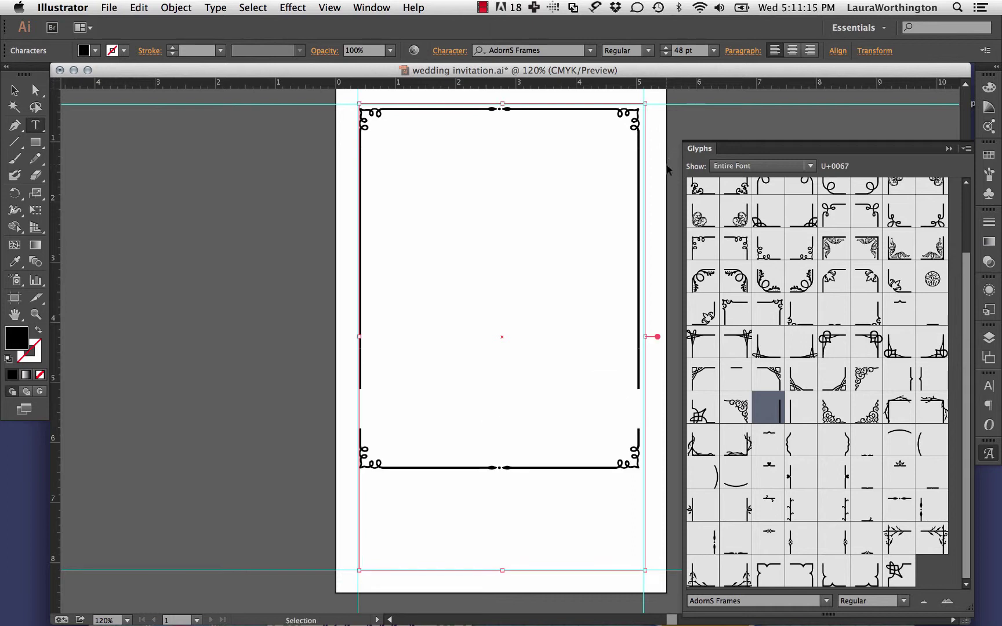
key(Return)
key(Return)
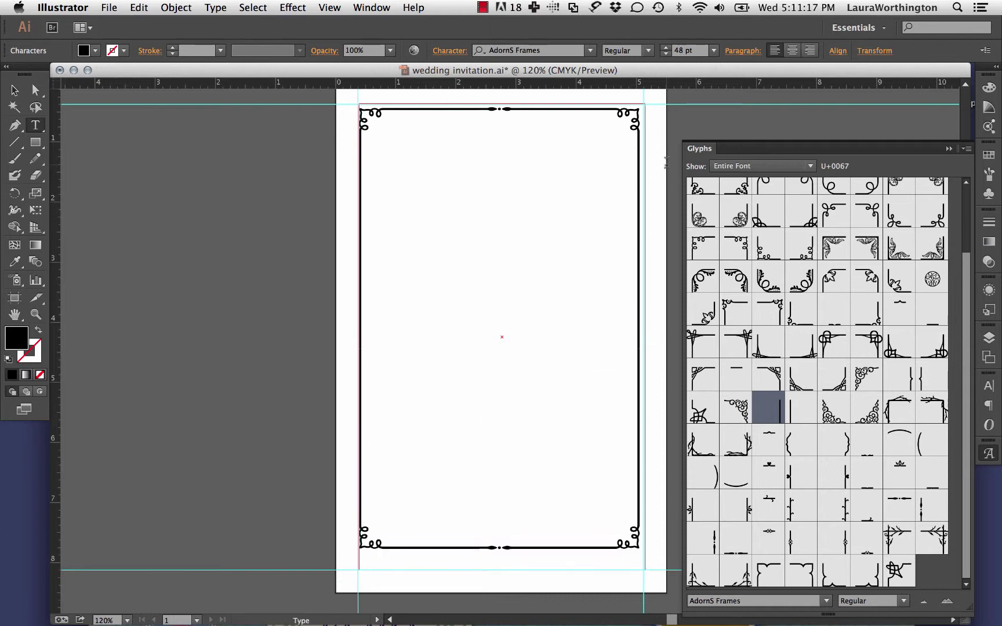
key(BackSpace)
key(BackSpace)
key(super+z)
Replace the left and right side glyphs midway with matching ornament pieces.
key(shift+Left)
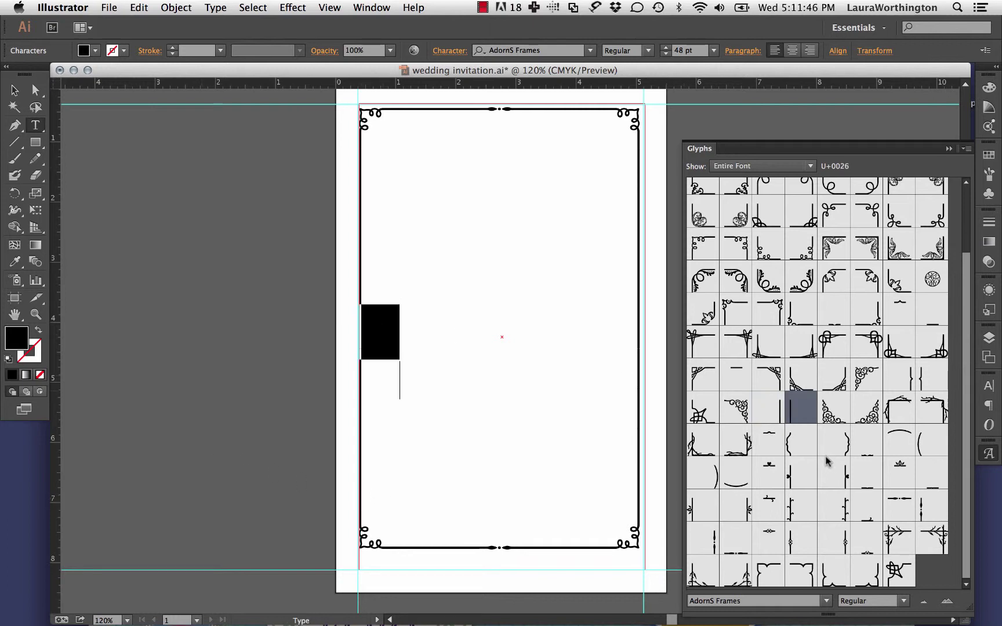
double_click(931, 506)
drag(630, 322, 612, 334)
double_click(707, 545)
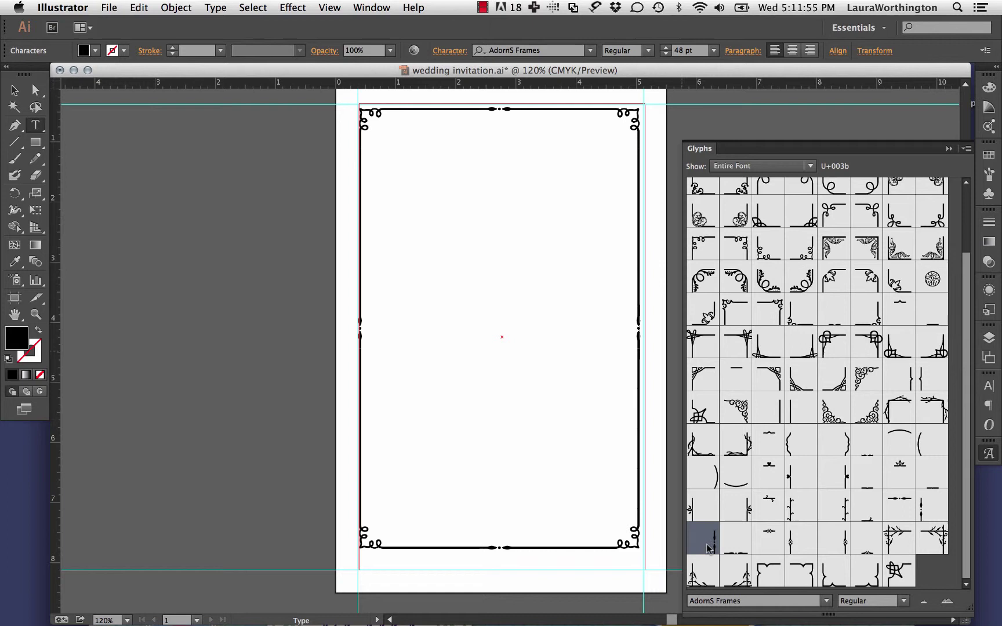
drag(360, 250, 661, 251)
key(ctrl+v)
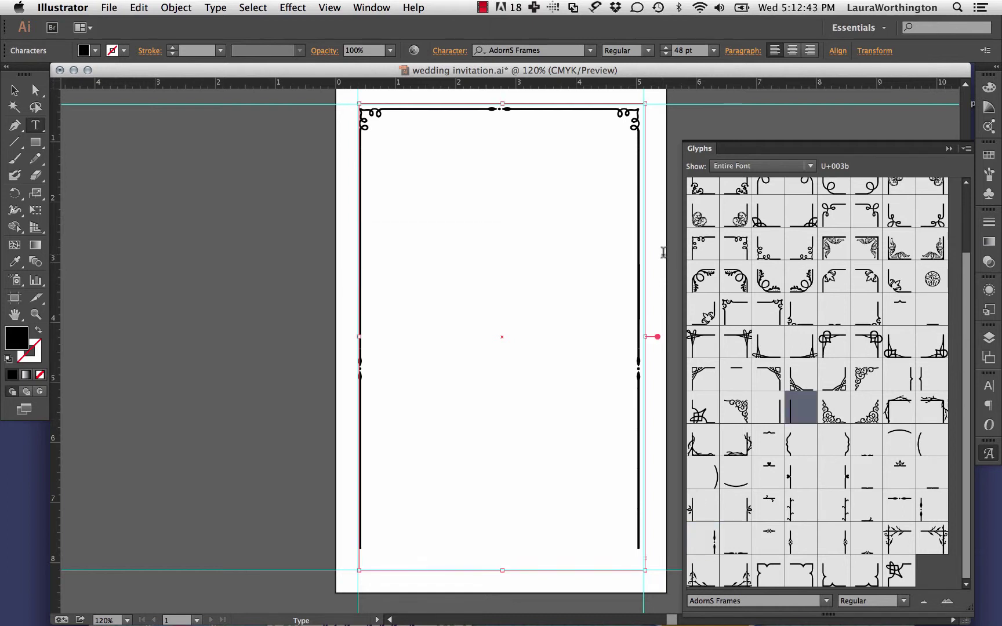
Select all the border text and step its leading down to 42 pt.
key(ctrl+a)
click(989, 454)
click(989, 385)
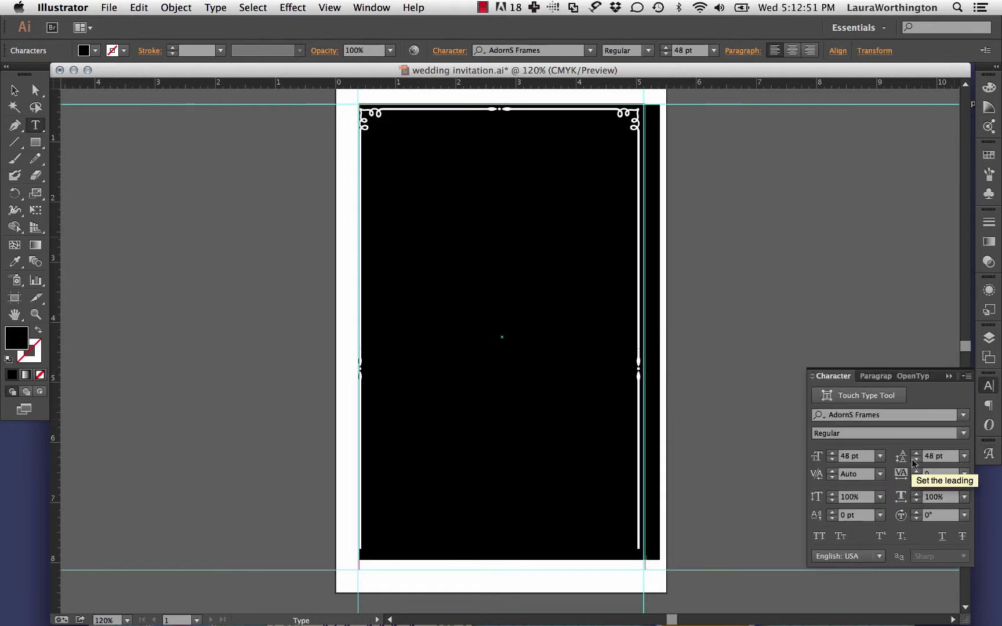
click(916, 461)
click(916, 461)
click(580, 377)
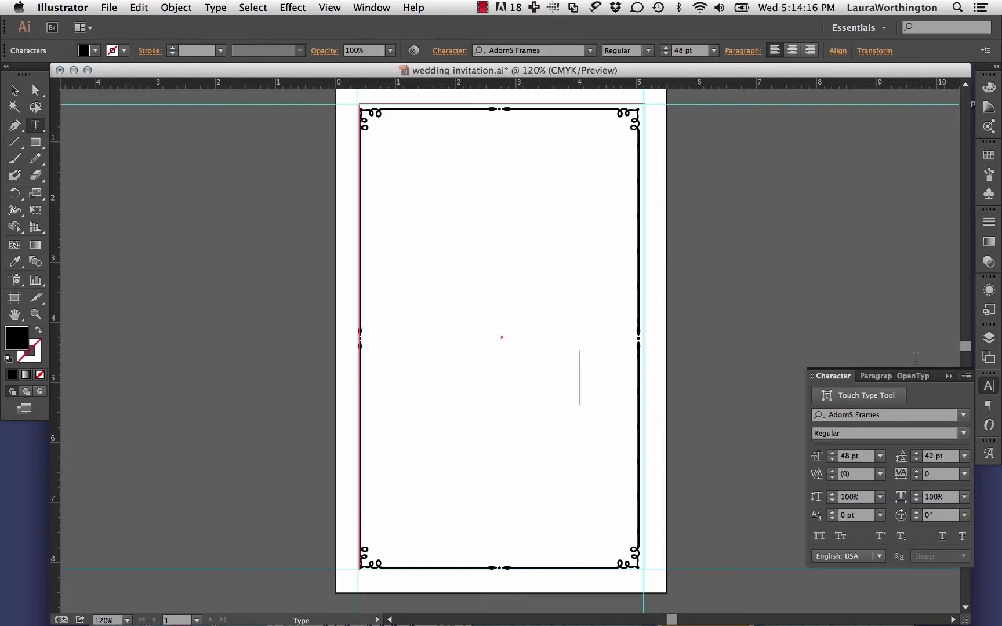
Lock the frames layer and create a new layer named text.
click(987, 387)
click(988, 338)
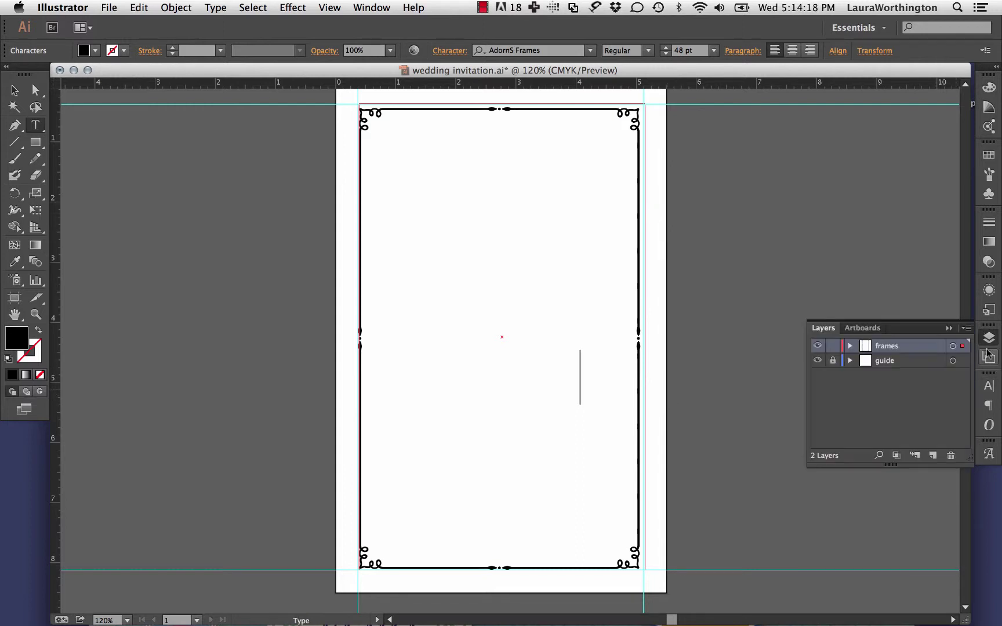
click(832, 346)
click(932, 454)
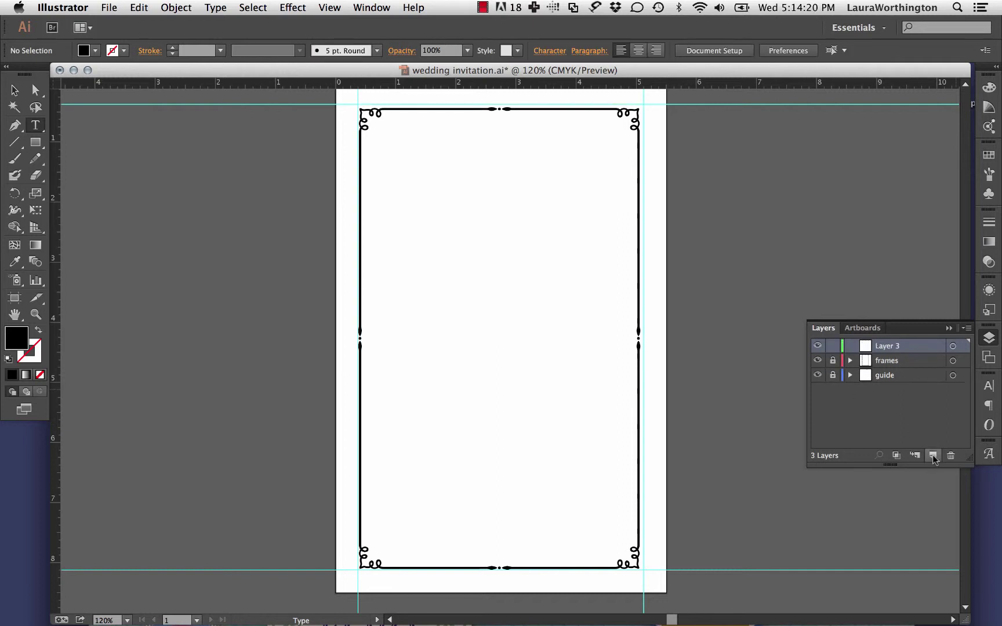
double_click(893, 347)
text(text)
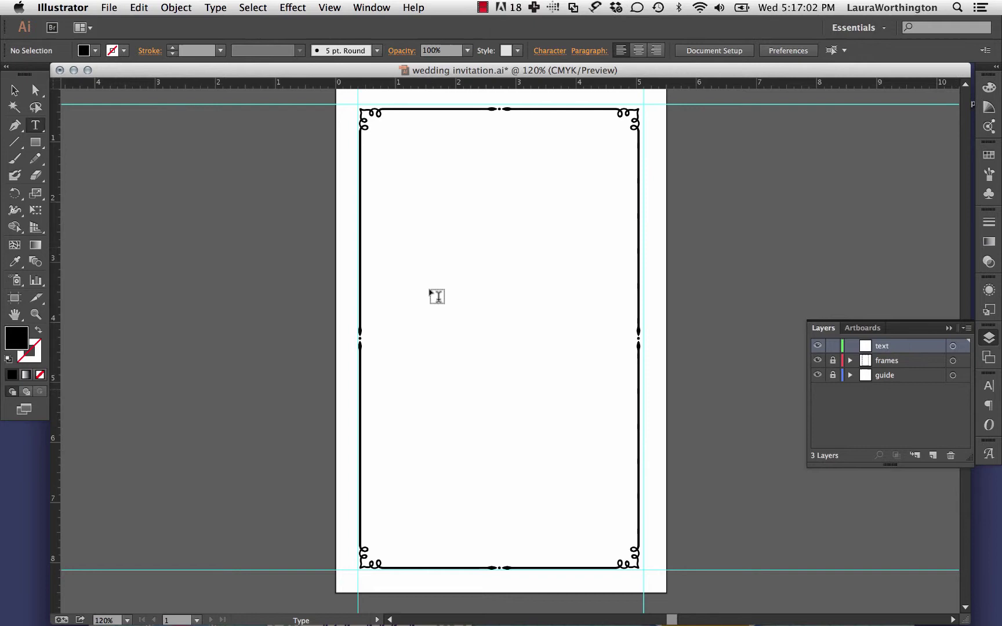
Draw a text area inside the border and paste in the invitation wording copied from Word.
drag(359, 107, 649, 566)
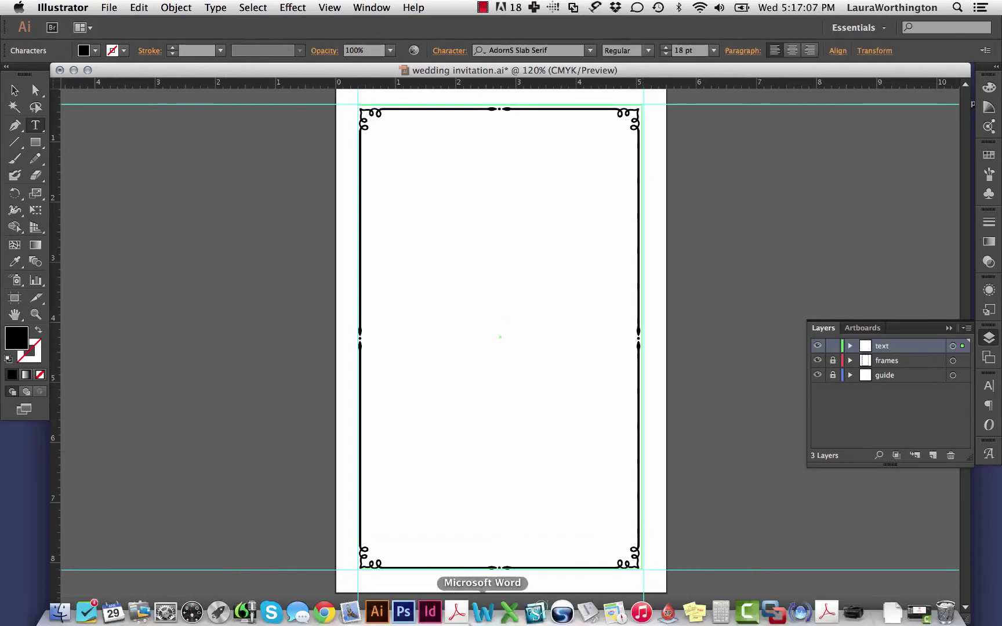
click(483, 609)
key(super+a)
key(super+c)
key(super+Tab)
key(super+v)
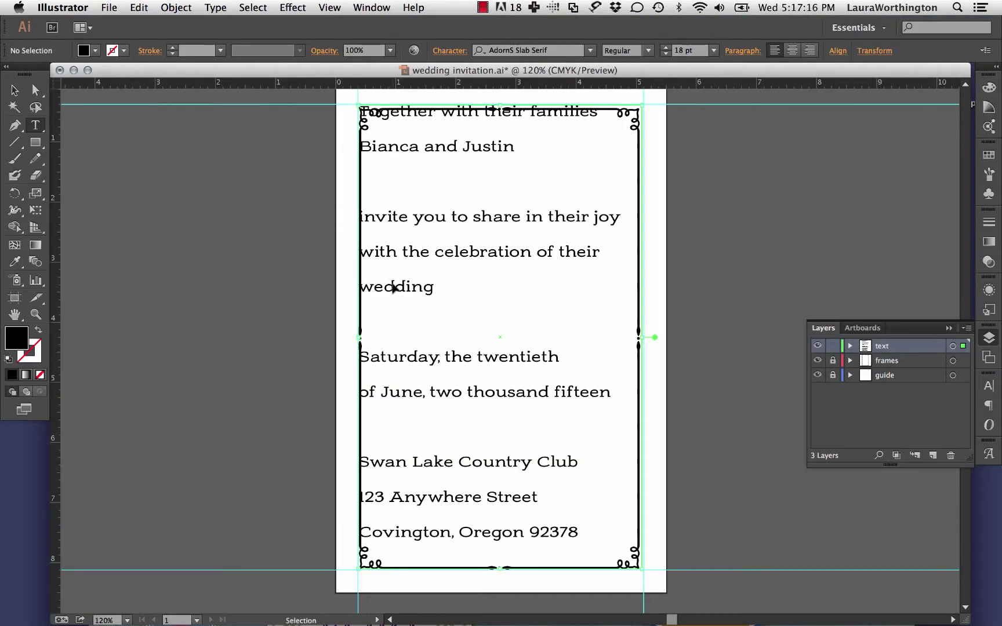
key(super+a)
Set the invitation text to 12 pt with Auto leading.
click(714, 51)
click(729, 175)
click(988, 386)
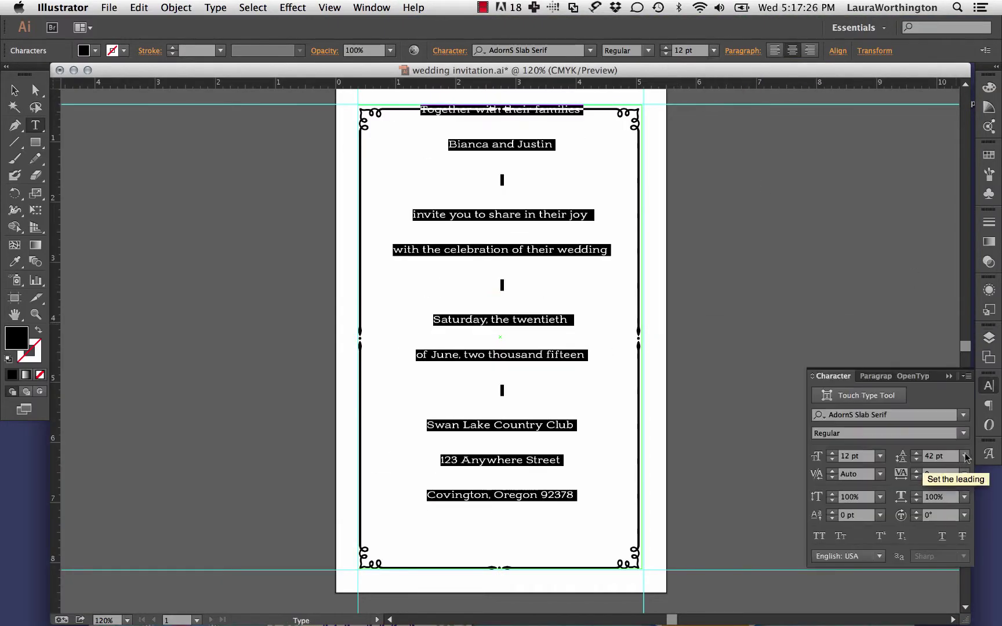
click(964, 456)
click(939, 467)
key(Escape)
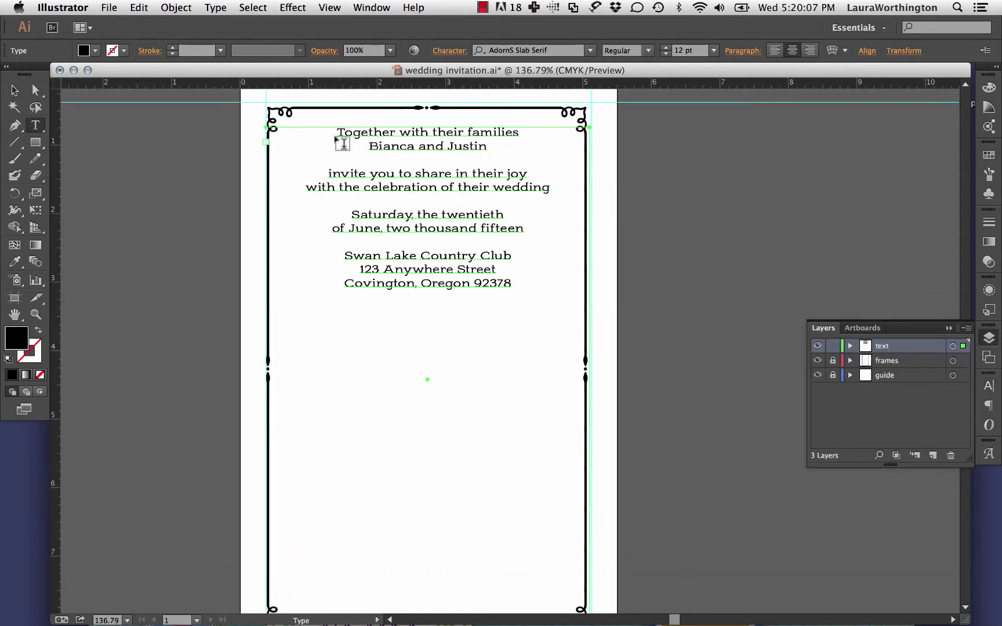
Add a 60 pt AdornS Ornaments row of leaf, wedding-rings and leaf glyphs above the text.
click(715, 50)
click(729, 301)
click(988, 454)
click(590, 50)
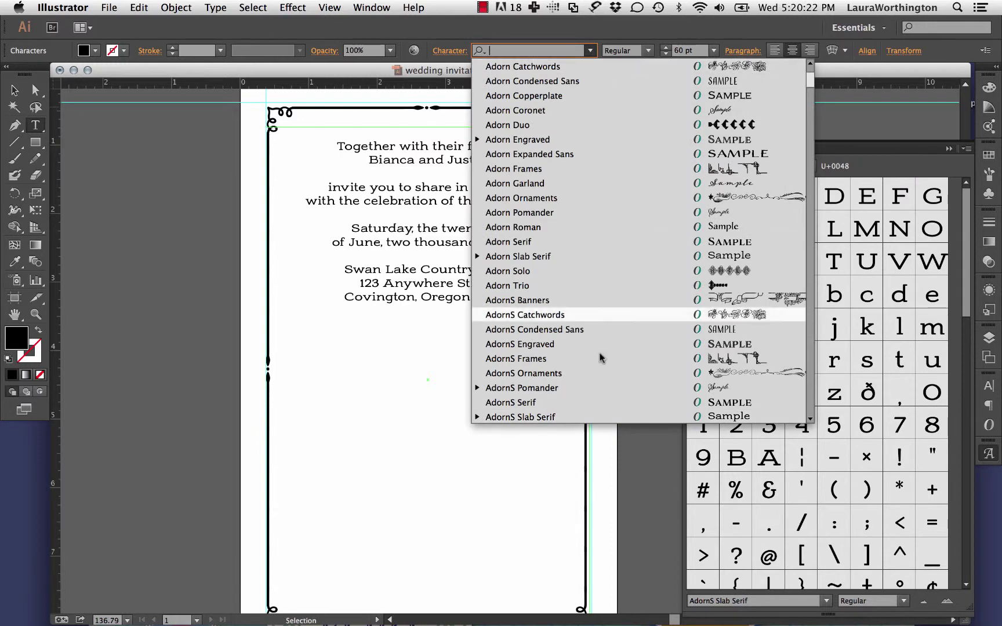
click(597, 372)
scroll(928, 406, down, 5)
double_click(736, 368)
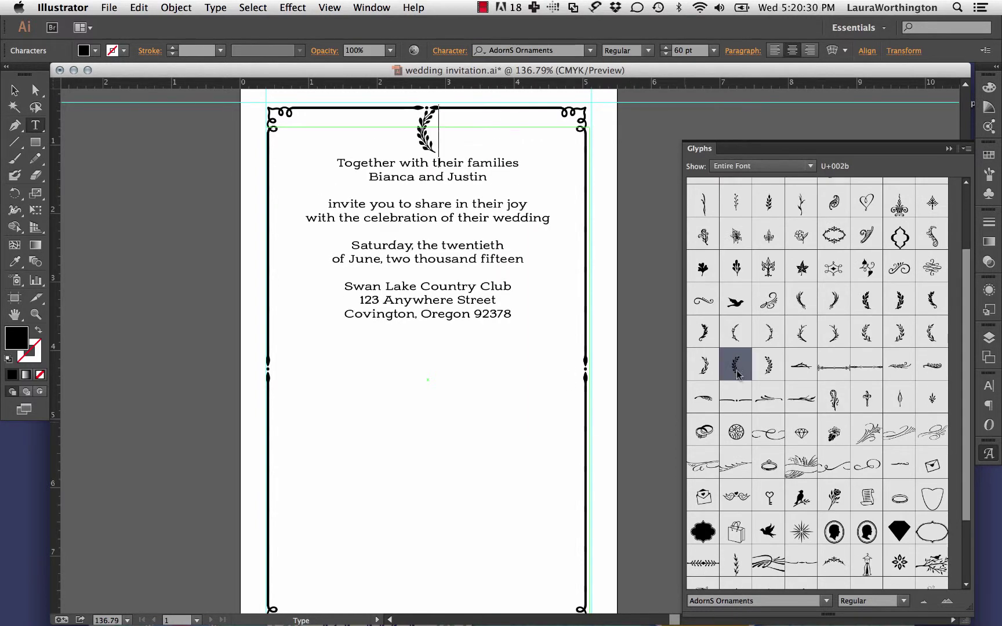
double_click(703, 432)
double_click(769, 365)
key(Escape)
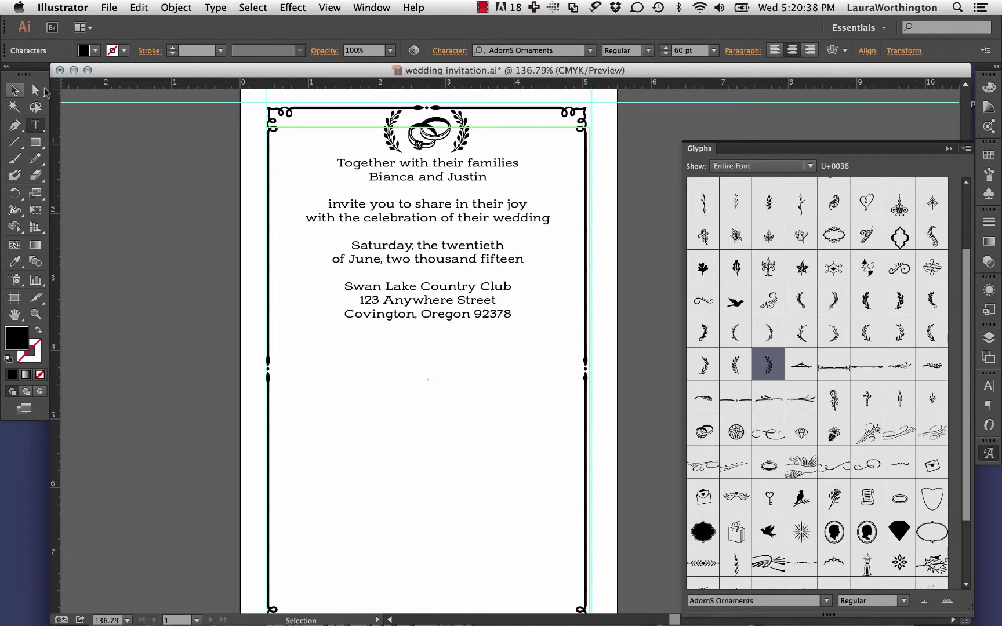
Space out 'Together with their families' with blank lines and set it in AdornS Engraved.
key(t)
click(340, 183)
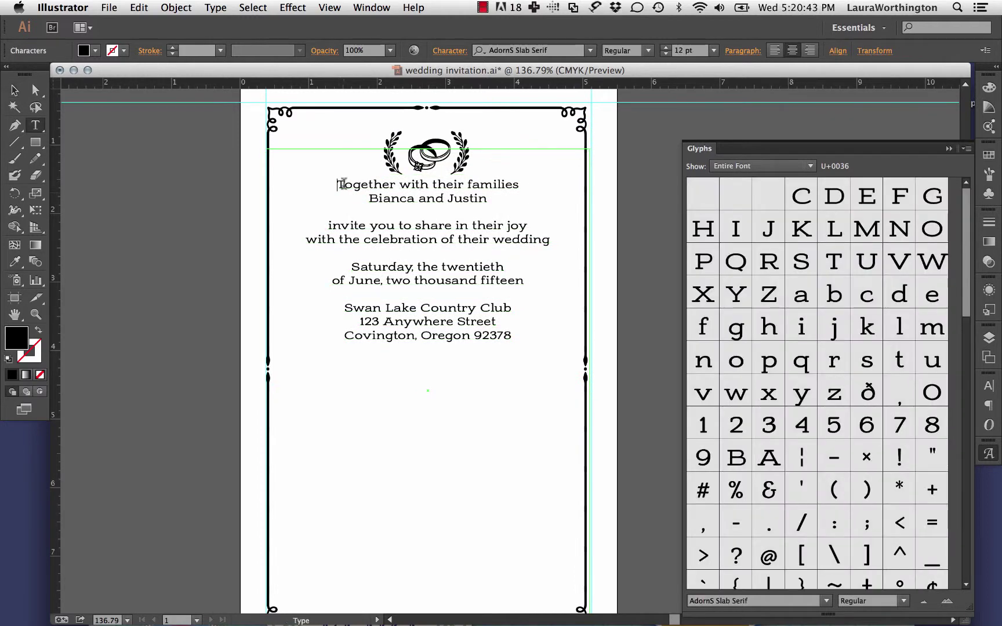
key(Return)
click(522, 199)
key(Return)
drag(335, 199, 530, 199)
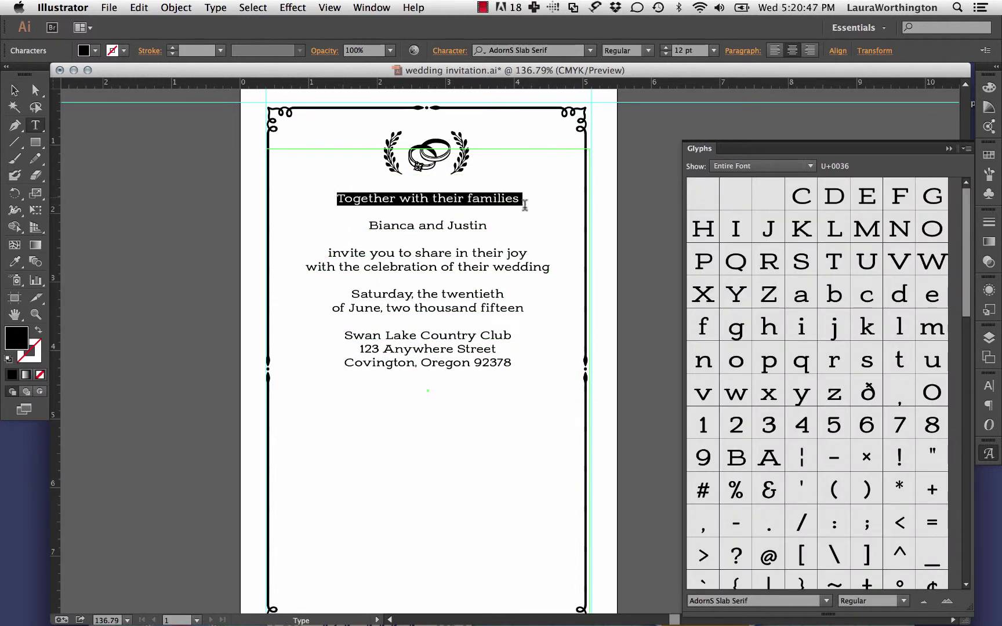
click(590, 51)
click(547, 342)
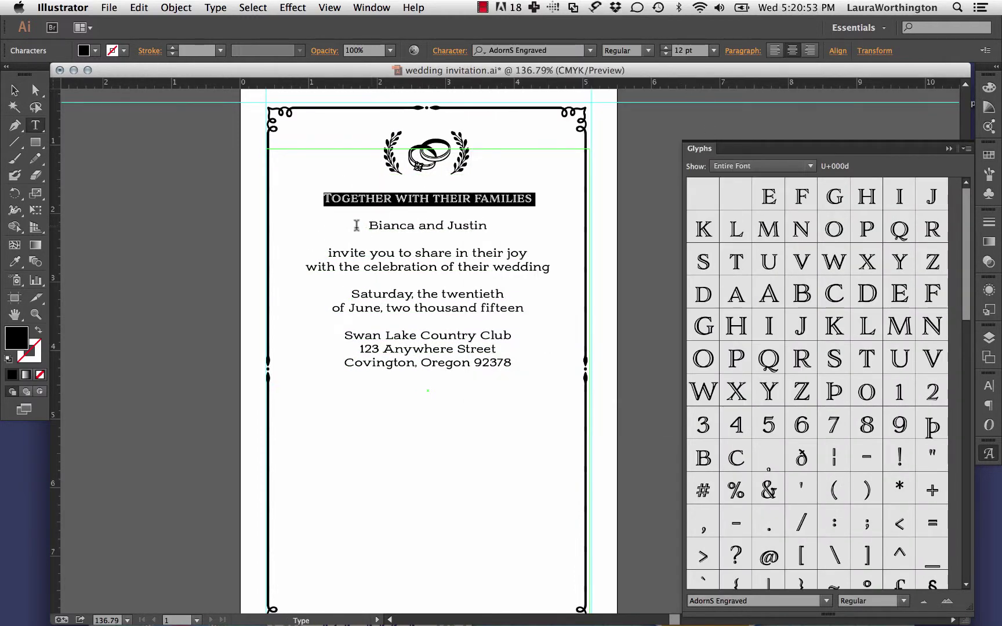
Set the couple's names in AdornS Pomander at 54 pt.
drag(356, 225, 495, 226)
click(714, 56)
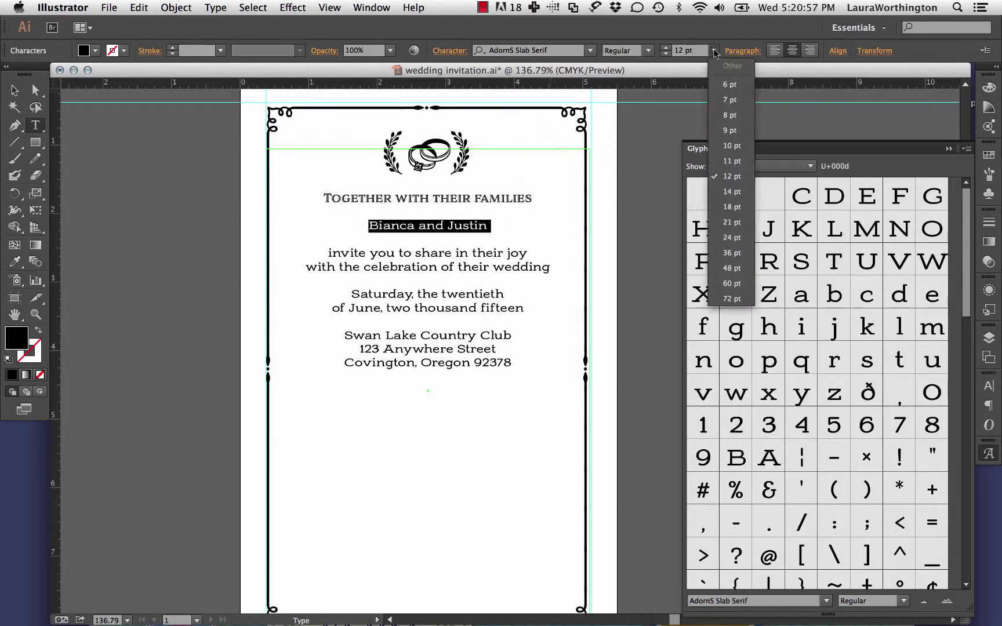
click(726, 273)
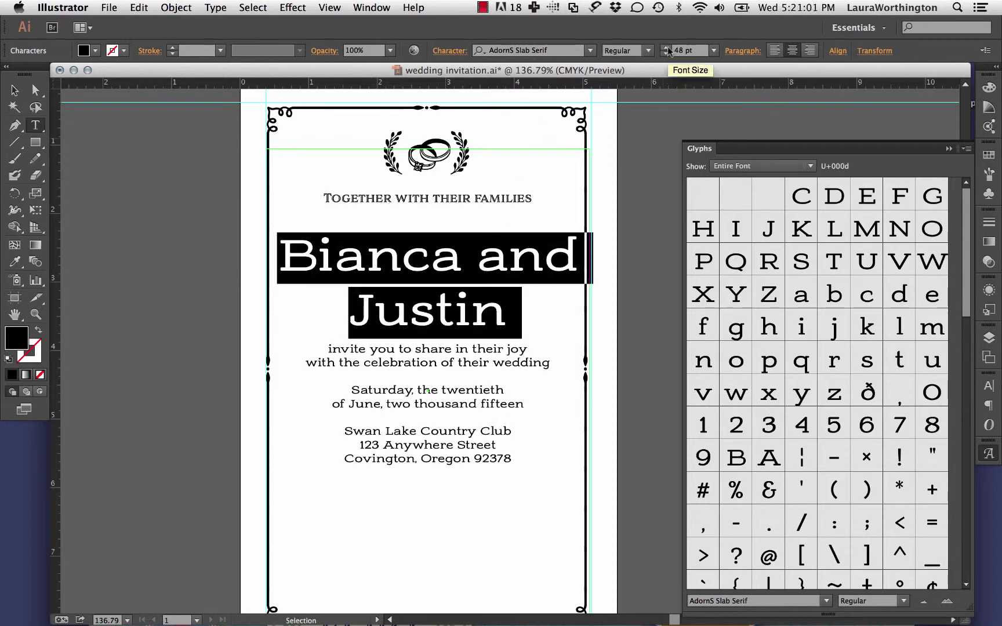
click(590, 51)
click(506, 388)
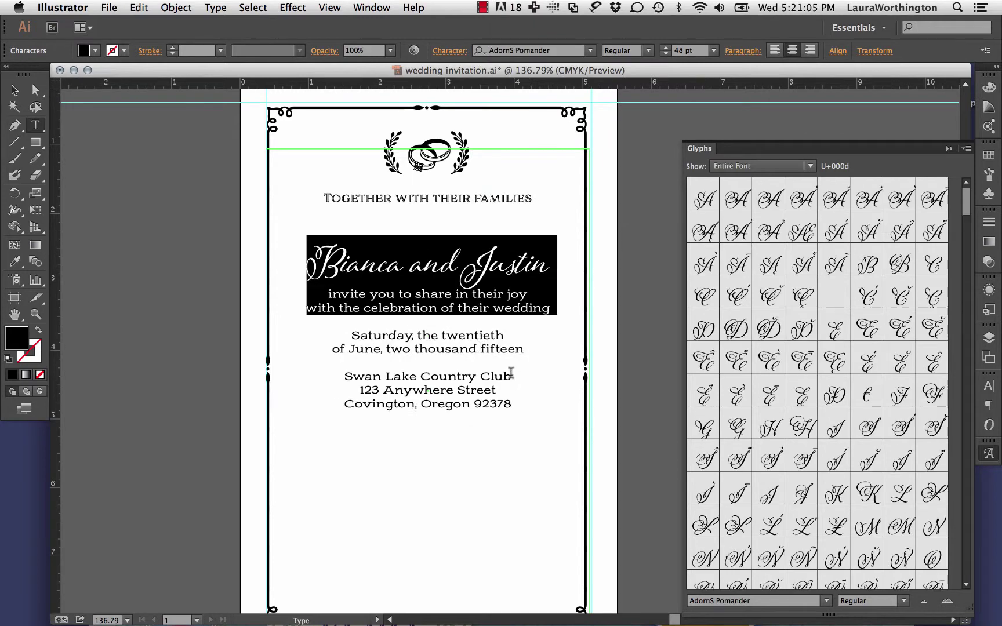
click(666, 47)
click(667, 48)
click(667, 47)
click(666, 47)
click(666, 47)
click(667, 48)
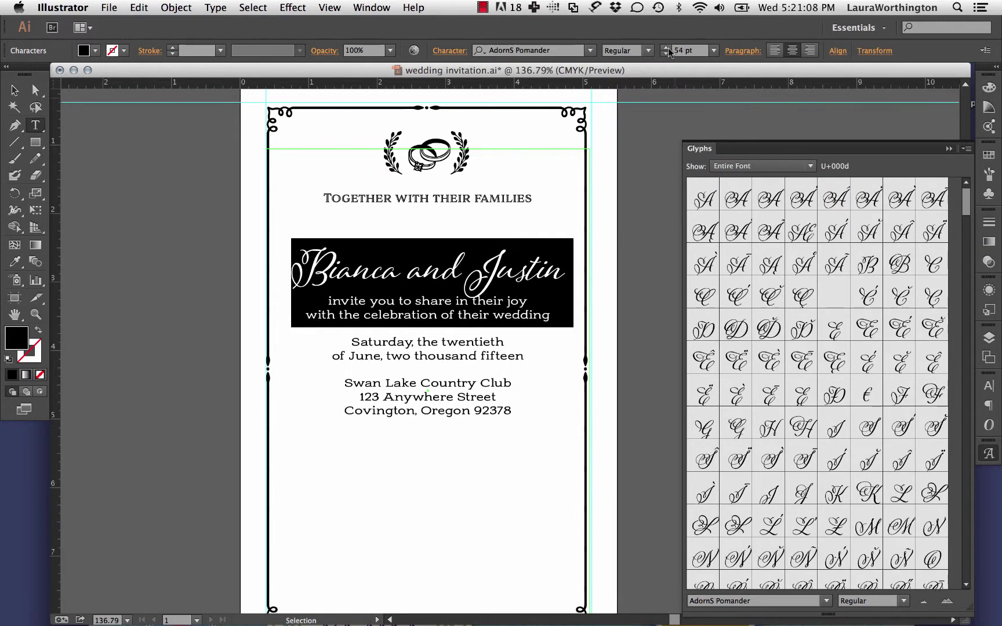
Replace the plain 'and' with the AdornS Catchwords 'and' glyph, reduced to 44 pt.
double_click(422, 266)
key(BackSpace)
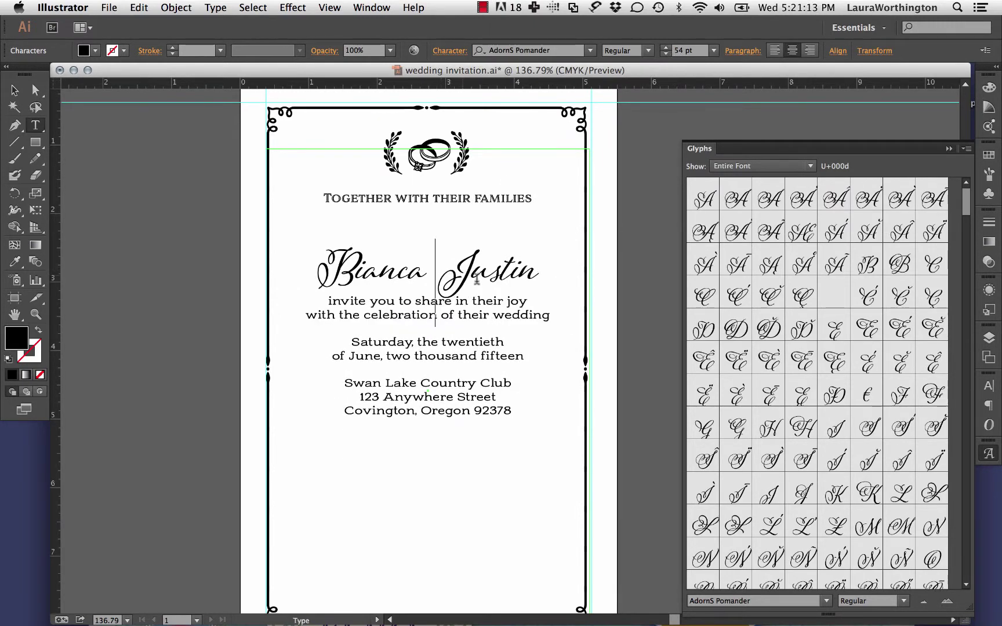
click(590, 51)
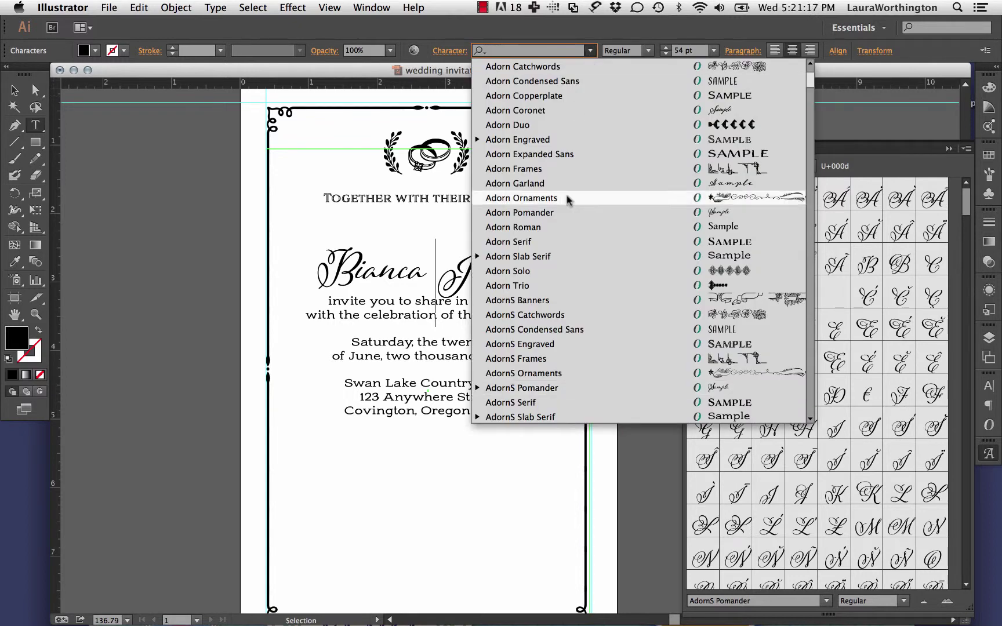
click(567, 315)
double_click(735, 229)
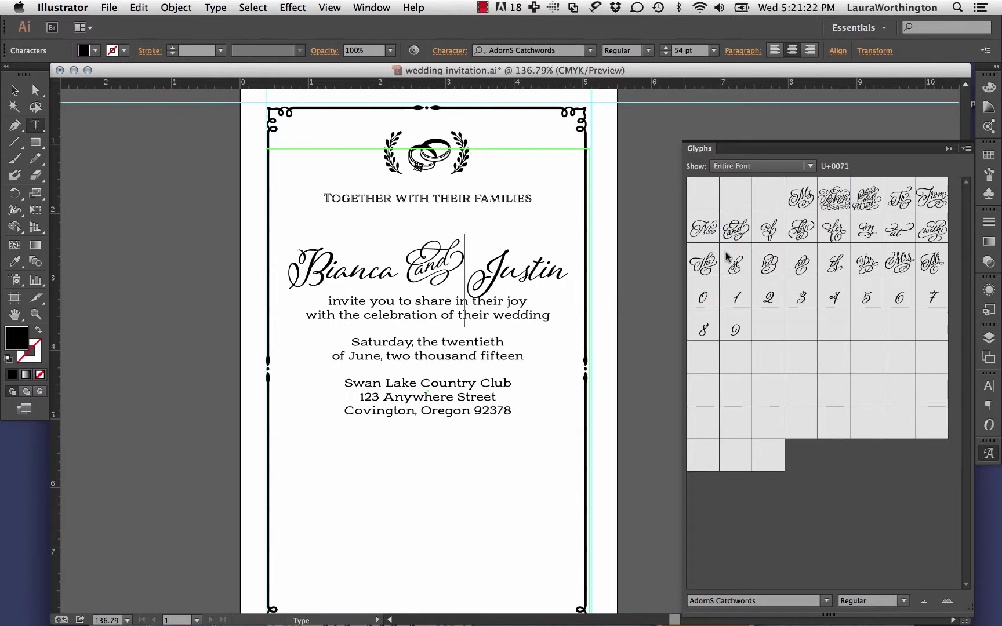
key(shift+Left)
click(666, 54)
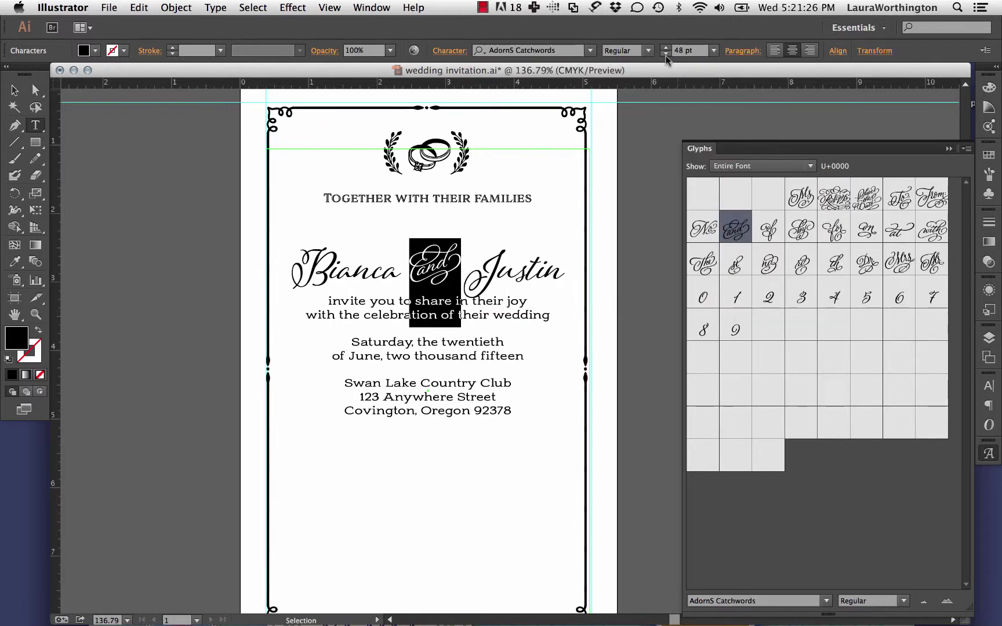
click(666, 54)
click(666, 53)
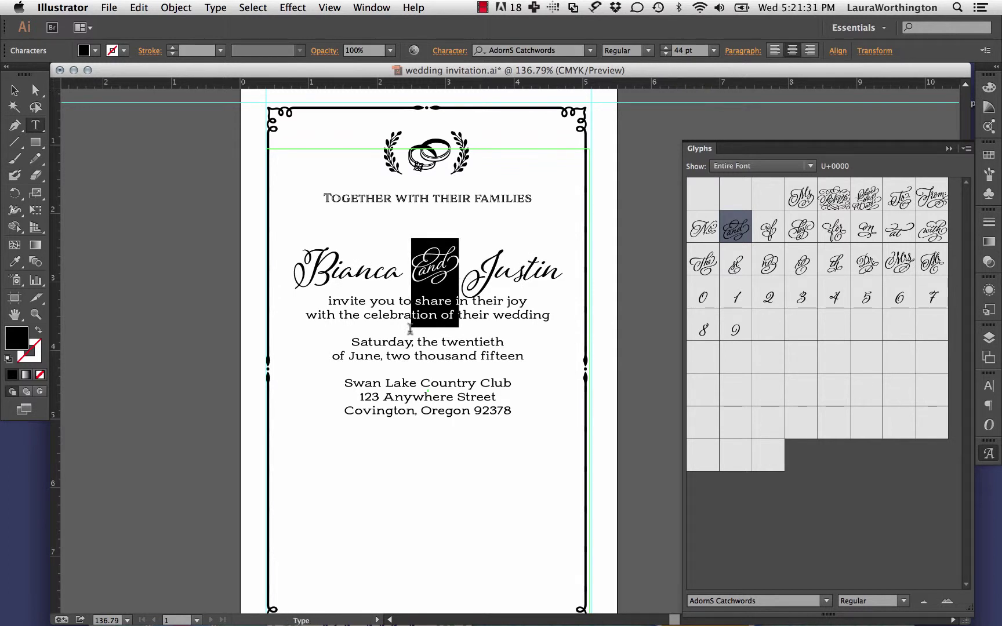
double_click(347, 301)
click(341, 318)
Add a blank line above the 'invite you to share' lines and set them in AdornS Engraved.
key(Return)
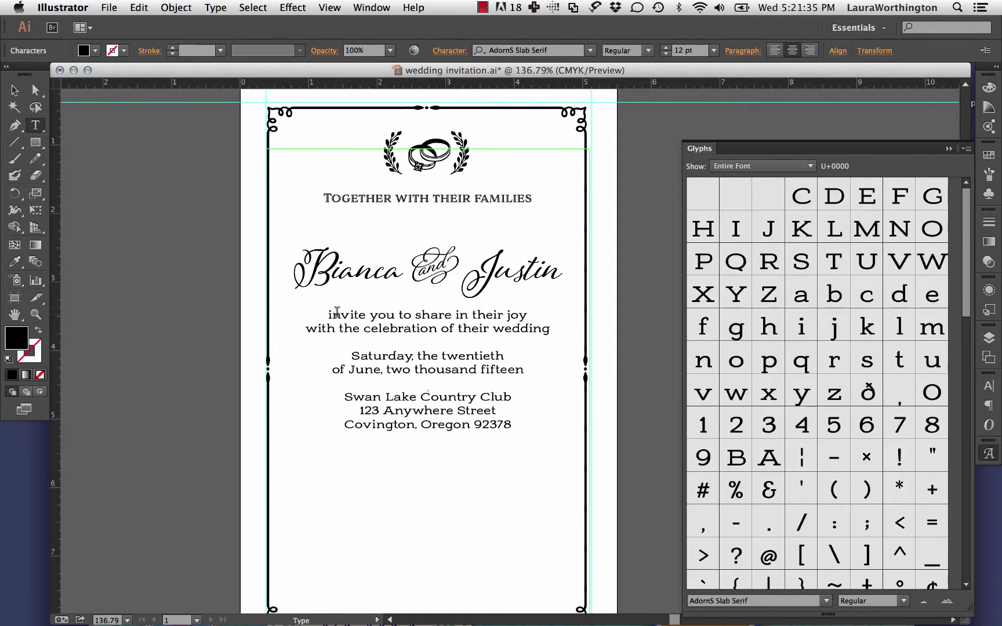
drag(323, 314, 580, 320)
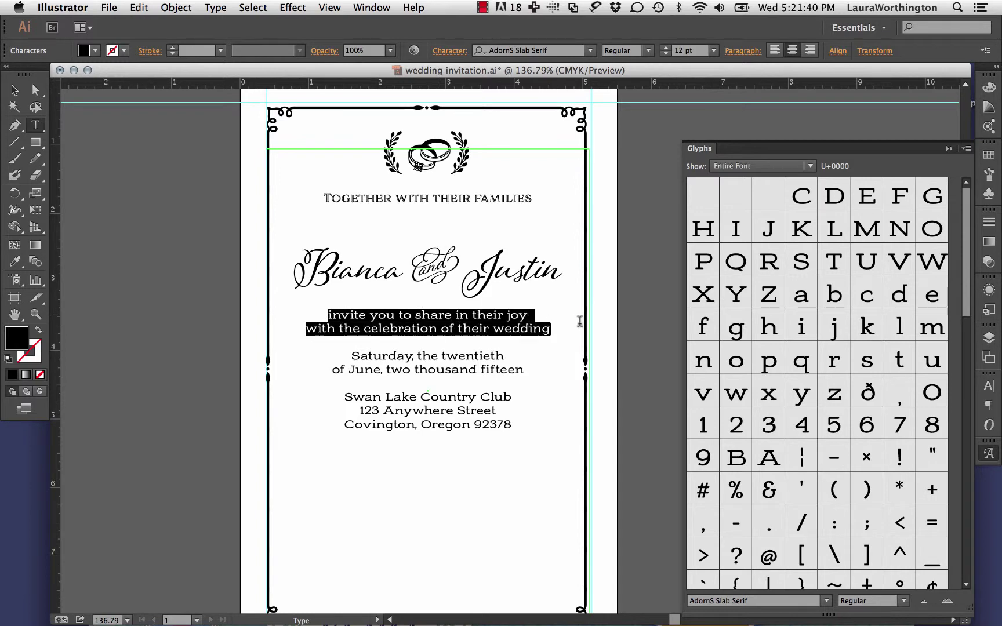
click(589, 51)
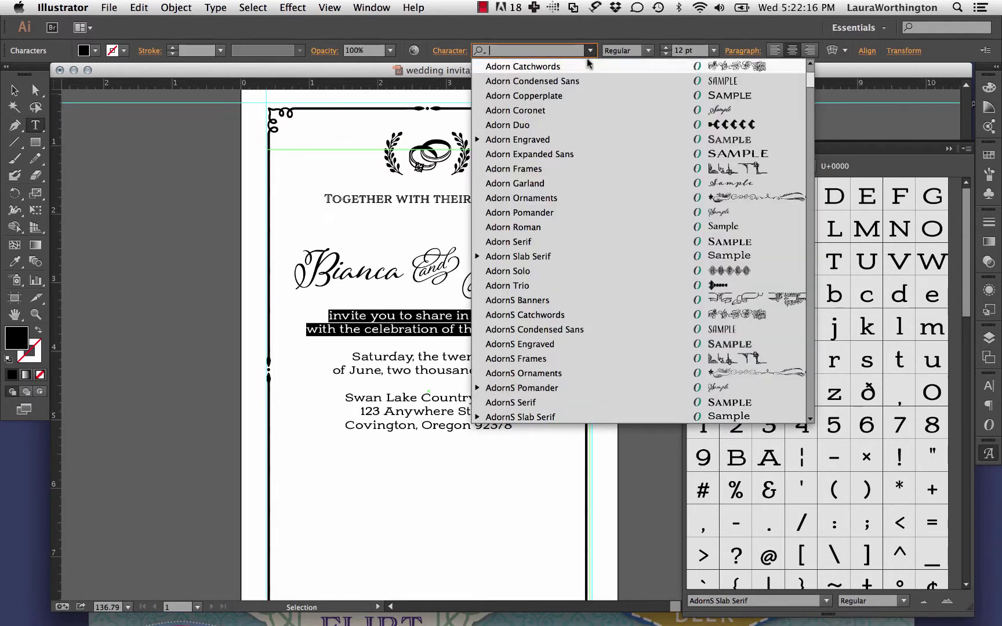
click(514, 344)
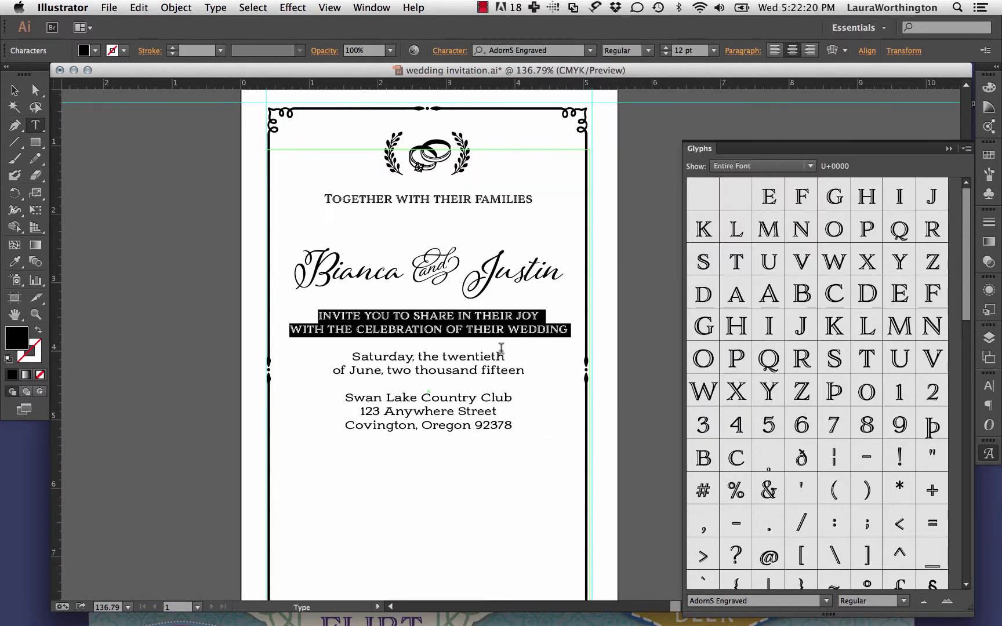
Add blank lines below them and insert a scrolling AdornS Ornaments flourish above the date.
click(573, 330)
key(Return)
key(Return)
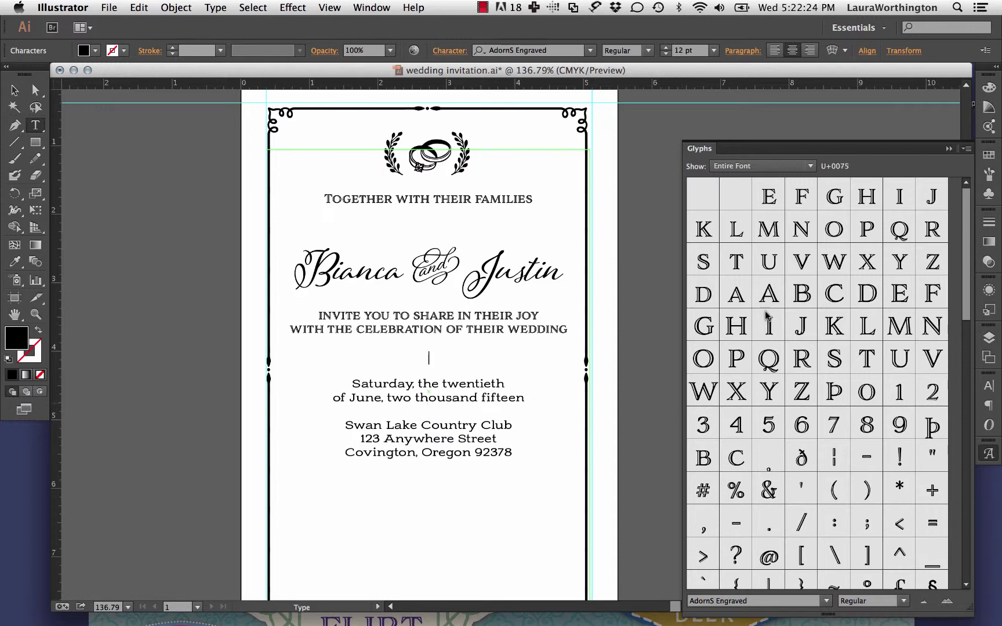
click(589, 51)
click(572, 373)
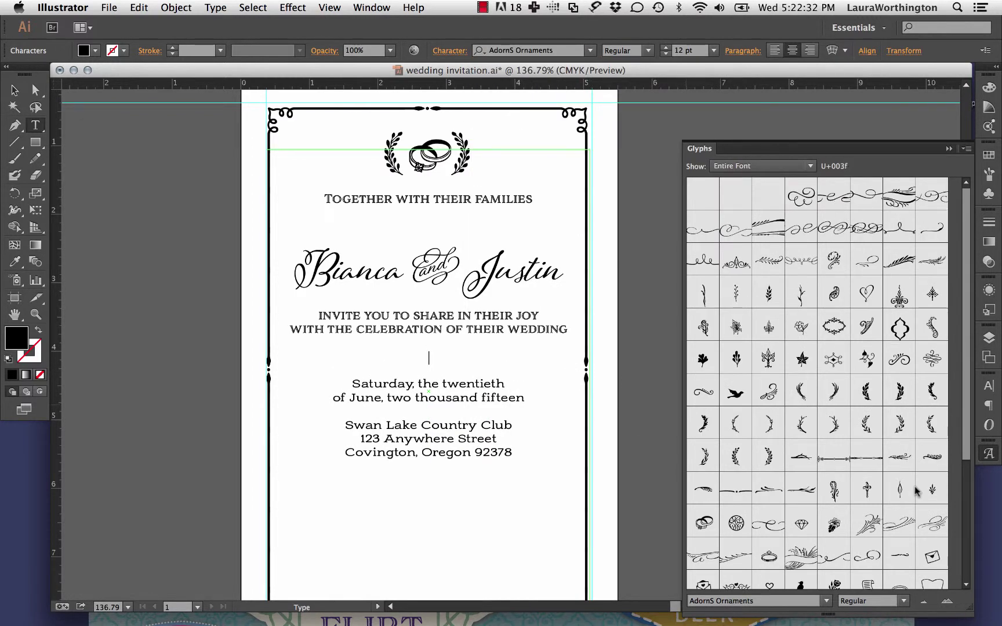
drag(966, 447, 967, 452)
scroll(960, 503, down, 4)
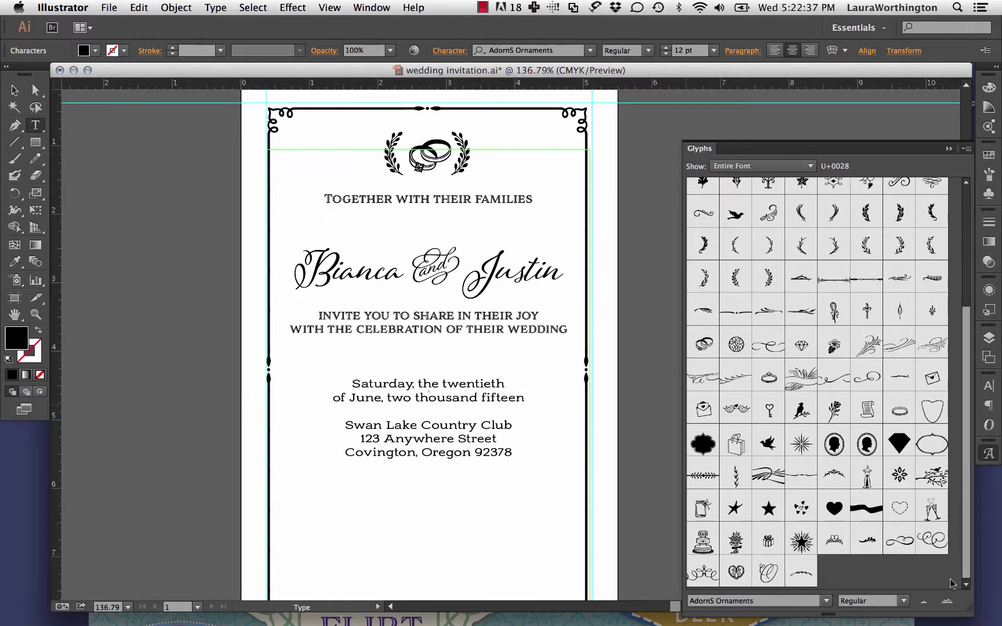
scroll(944, 393, up, 4)
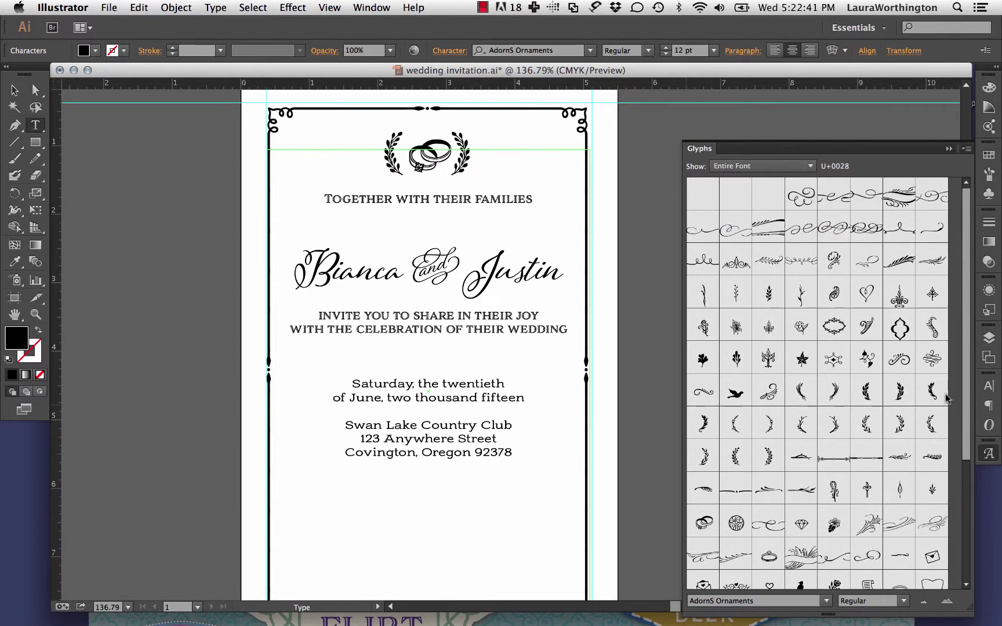
double_click(704, 261)
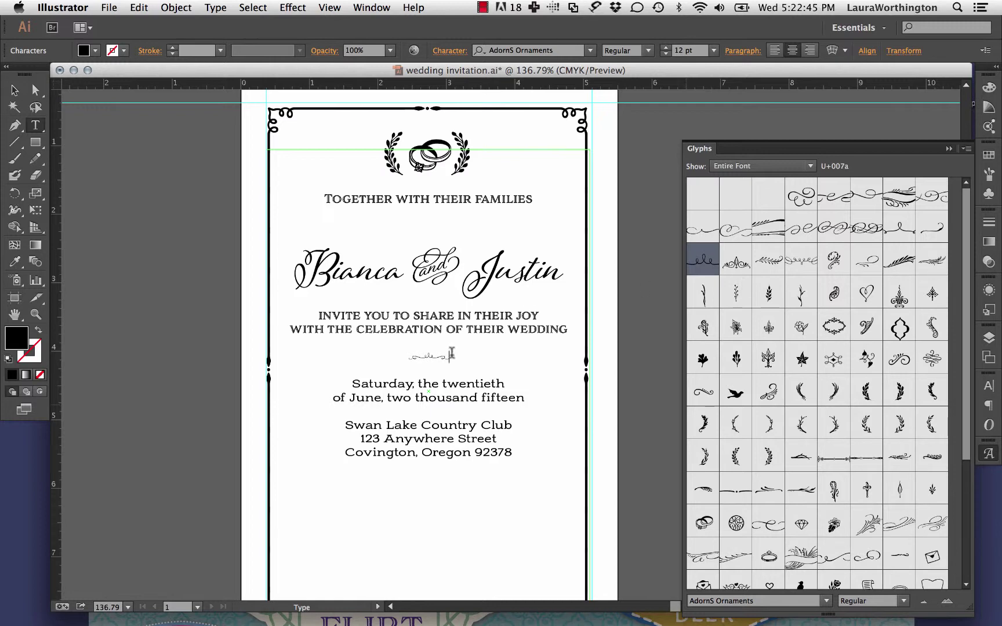
double_click(800, 264)
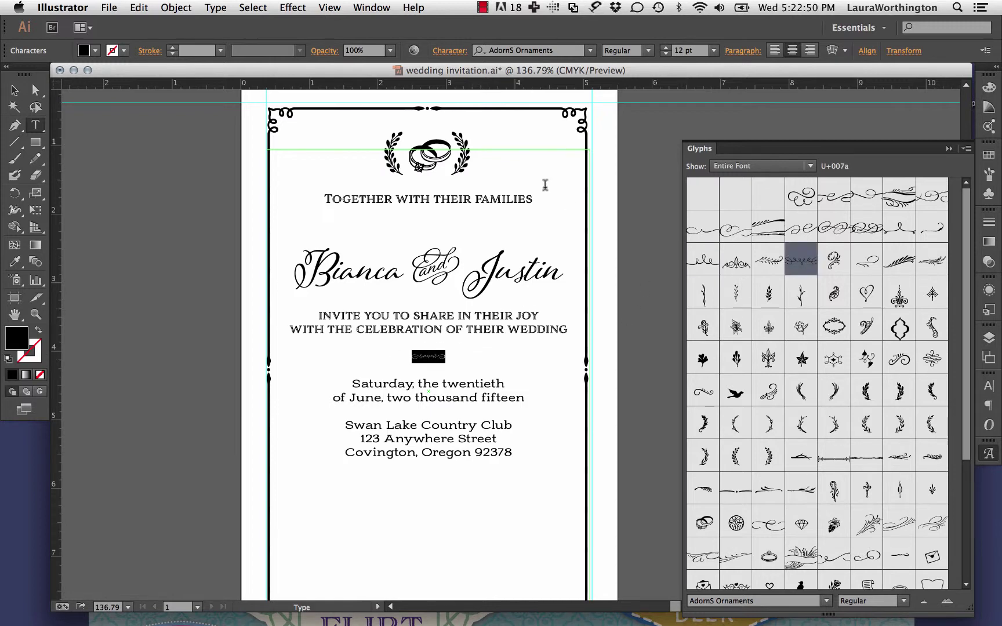
Enlarge the ornament divider and remove the extra empty line below it.
click(714, 50)
click(732, 254)
click(462, 347)
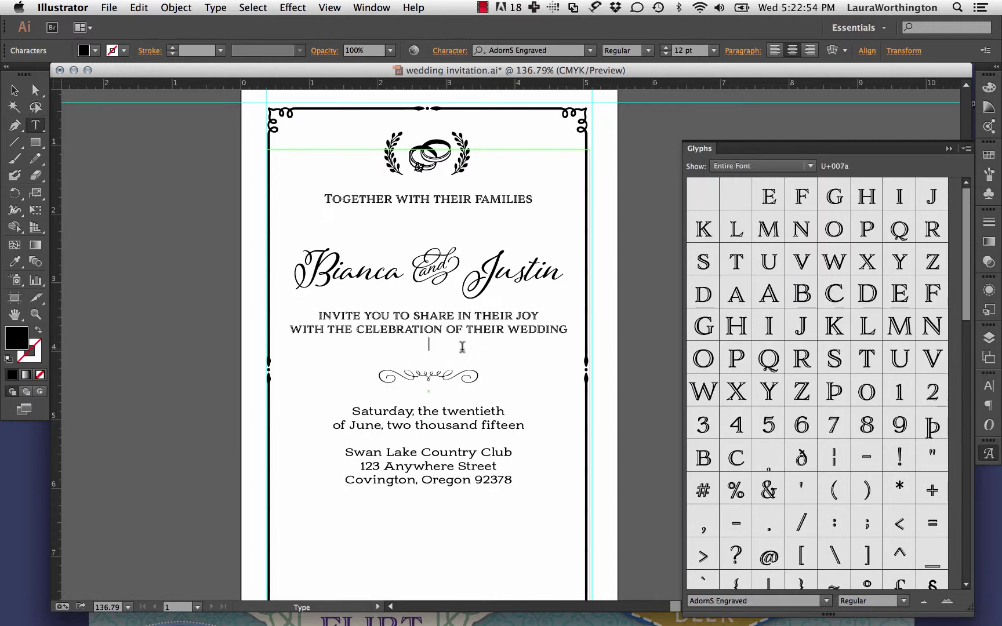
key(BackSpace)
Set both date lines to 36 pt AdornS Pomander and tidy the blank lines around them.
drag(351, 397, 552, 407)
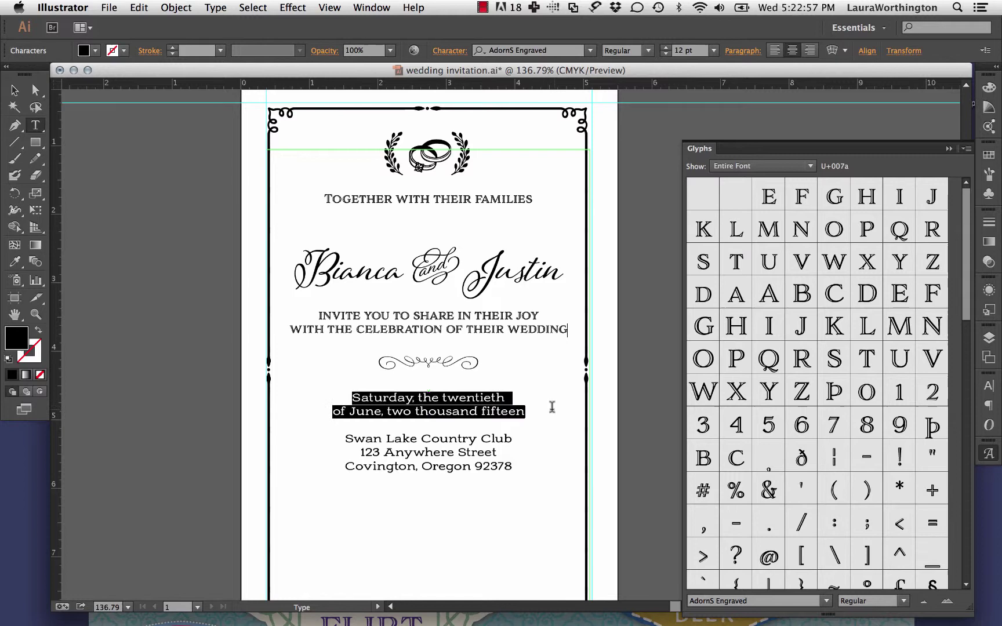
click(714, 51)
click(732, 253)
click(590, 51)
click(510, 399)
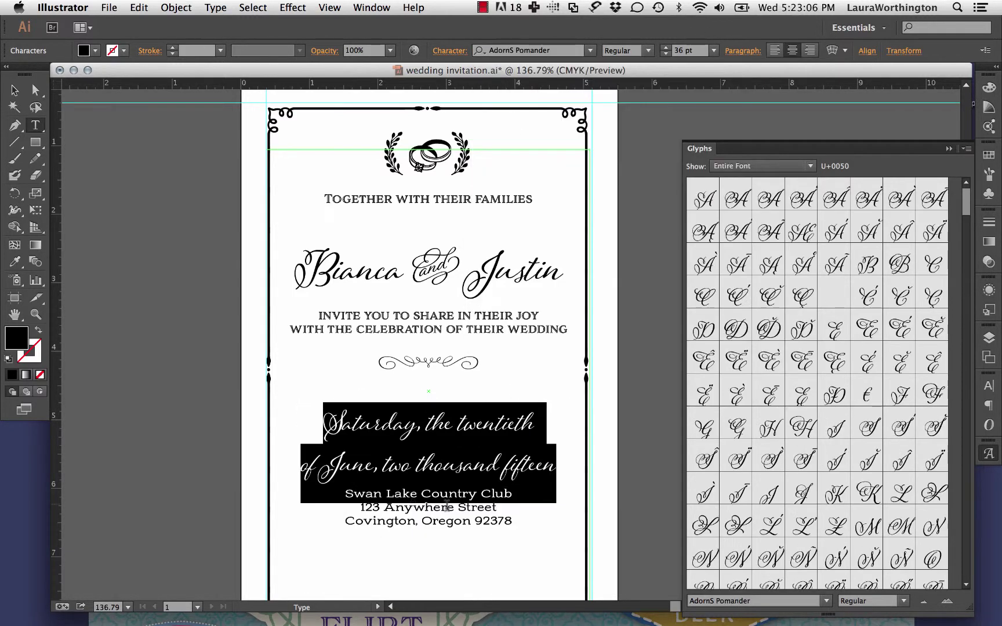
click(568, 476)
key(Return)
click(485, 398)
key(BackSpace)
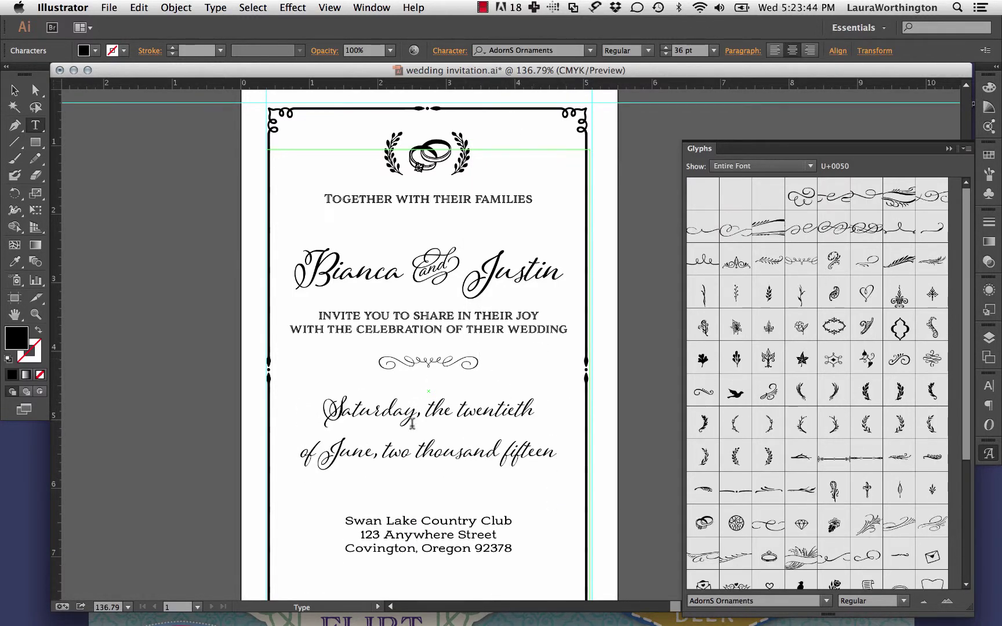
Show only alternates for the selection in Glyphs and give Saturday's d and y swashes.
drag(382, 413, 396, 414)
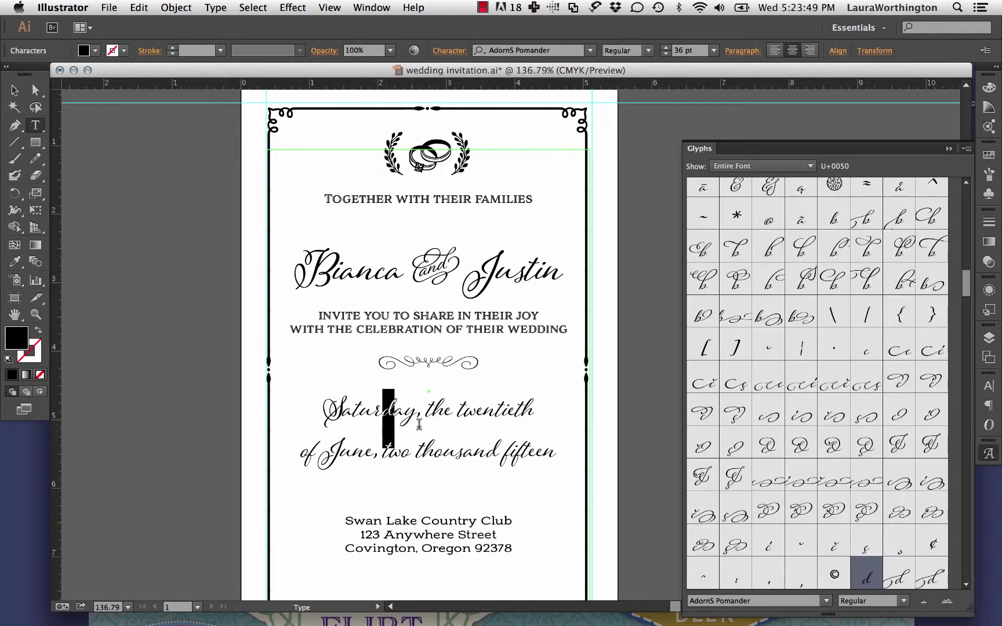
click(810, 166)
click(753, 156)
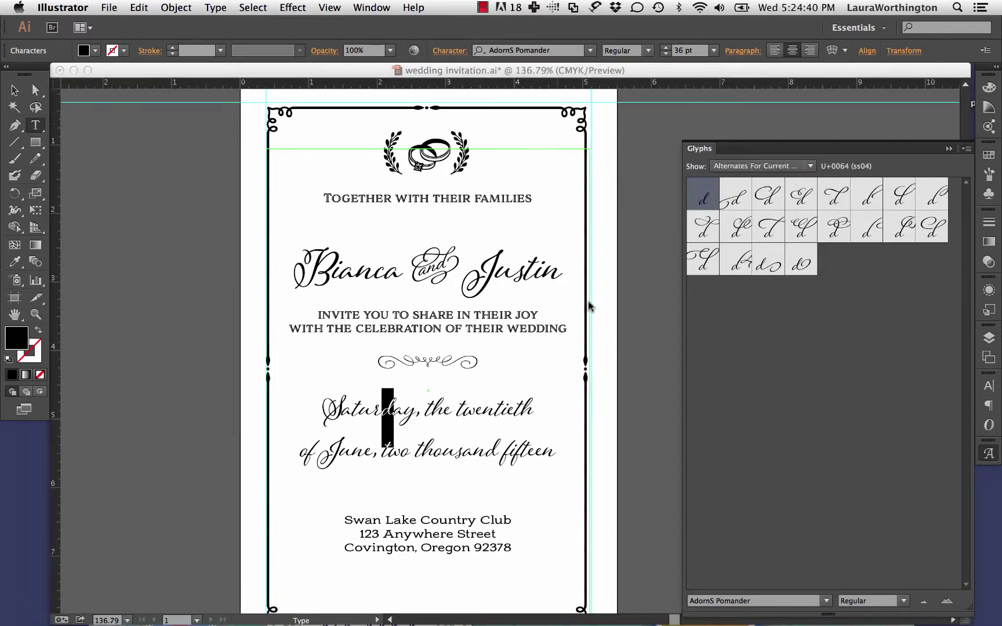
double_click(761, 195)
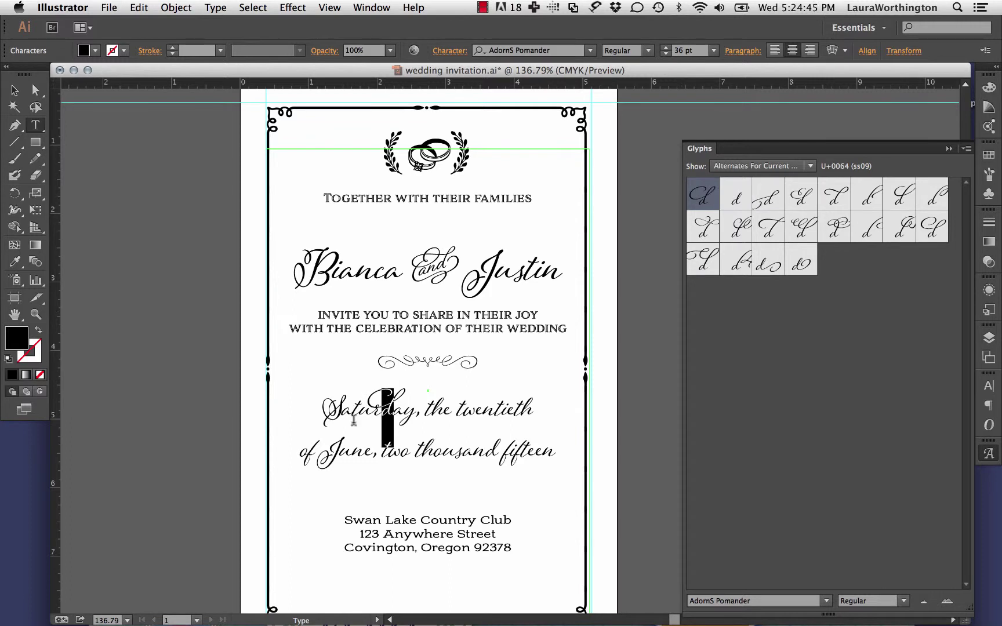
double_click(932, 227)
drag(416, 422, 404, 421)
double_click(702, 270)
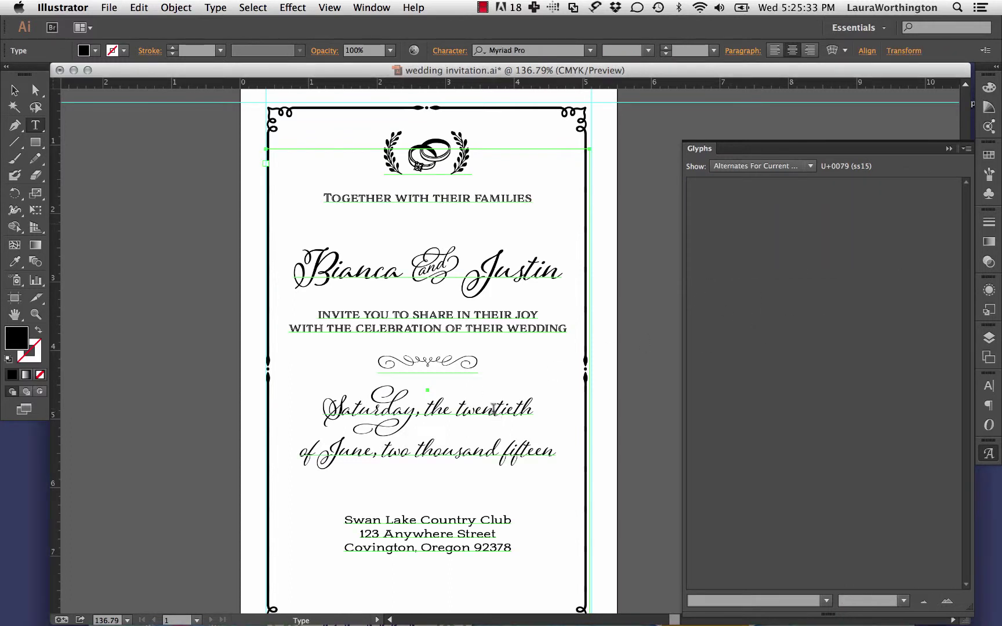
Swap in swash alternates for the final h of 'twentieth', the o of 'of' and the t of 'two'.
drag(495, 406, 533, 408)
double_click(833, 266)
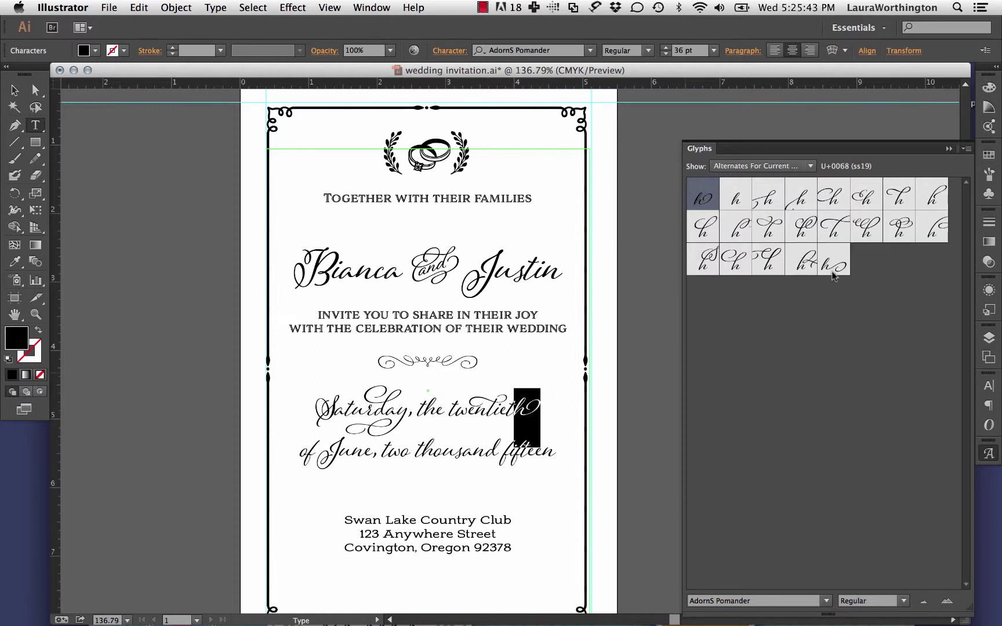
drag(305, 449, 311, 465)
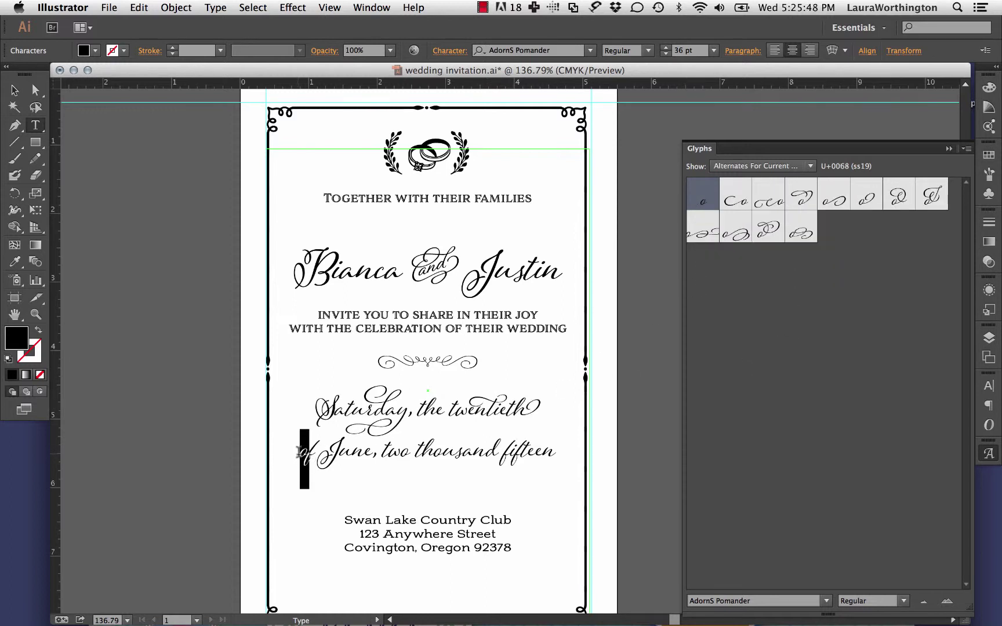
double_click(735, 195)
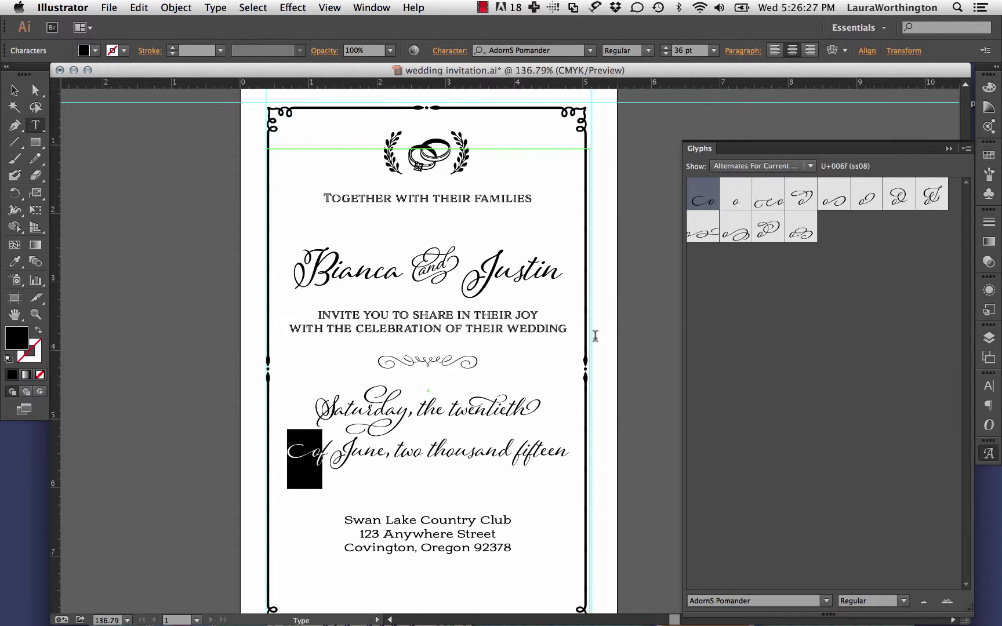
drag(395, 450, 399, 451)
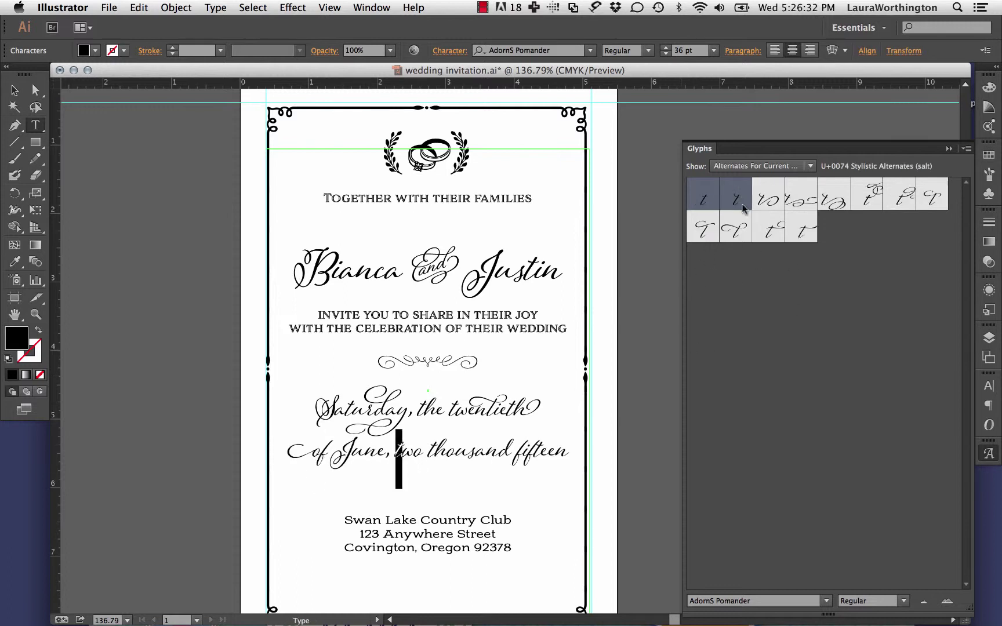
double_click(737, 204)
Give 'thousand' a swash h and looping d, flourish the final n of 'fifteen', and remove the blank line.
click(446, 456)
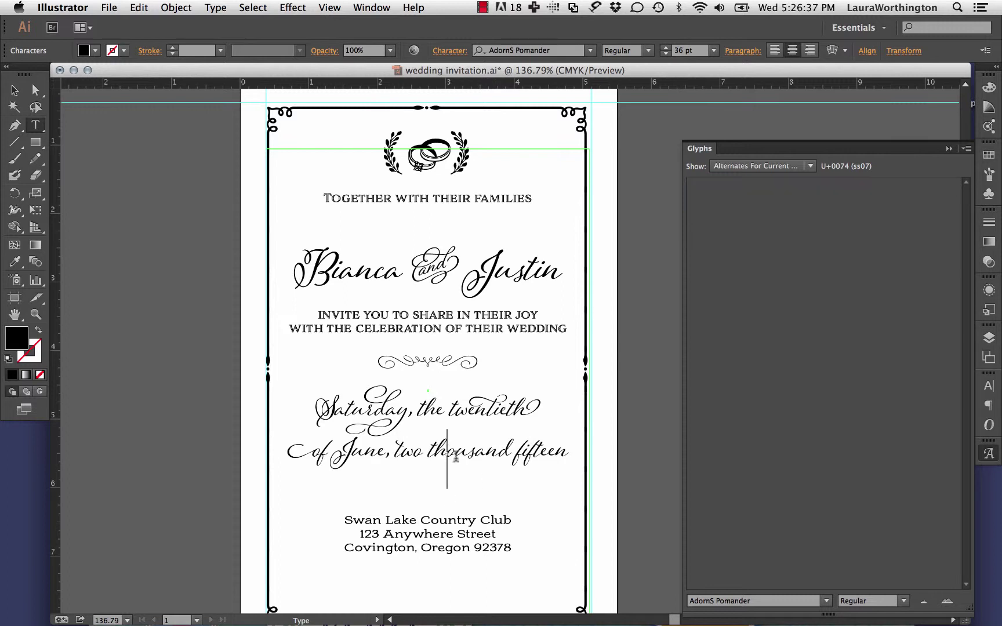
shift+click(434, 453)
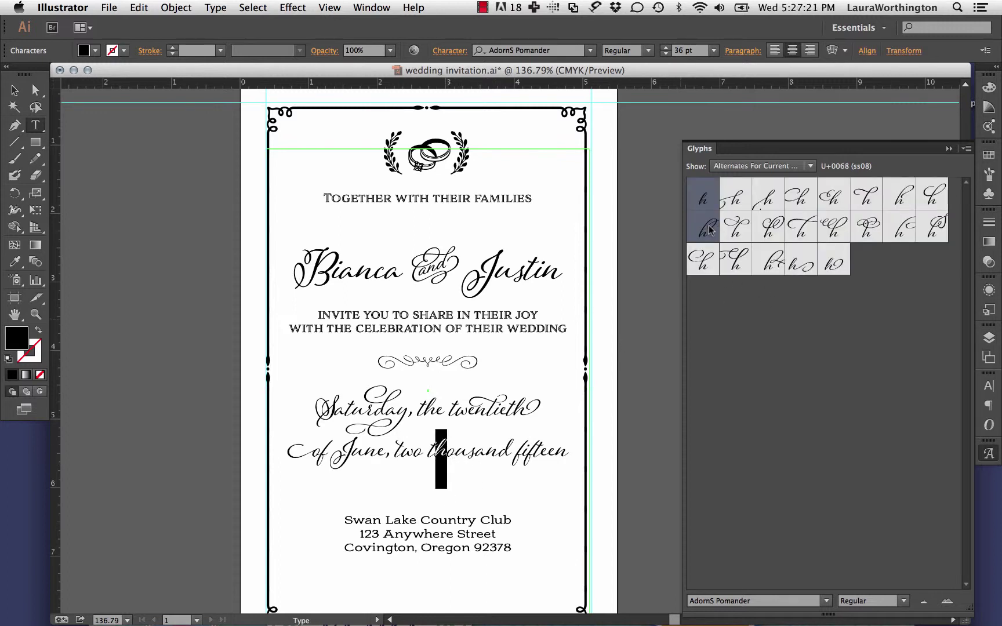
double_click(702, 226)
drag(499, 455, 511, 455)
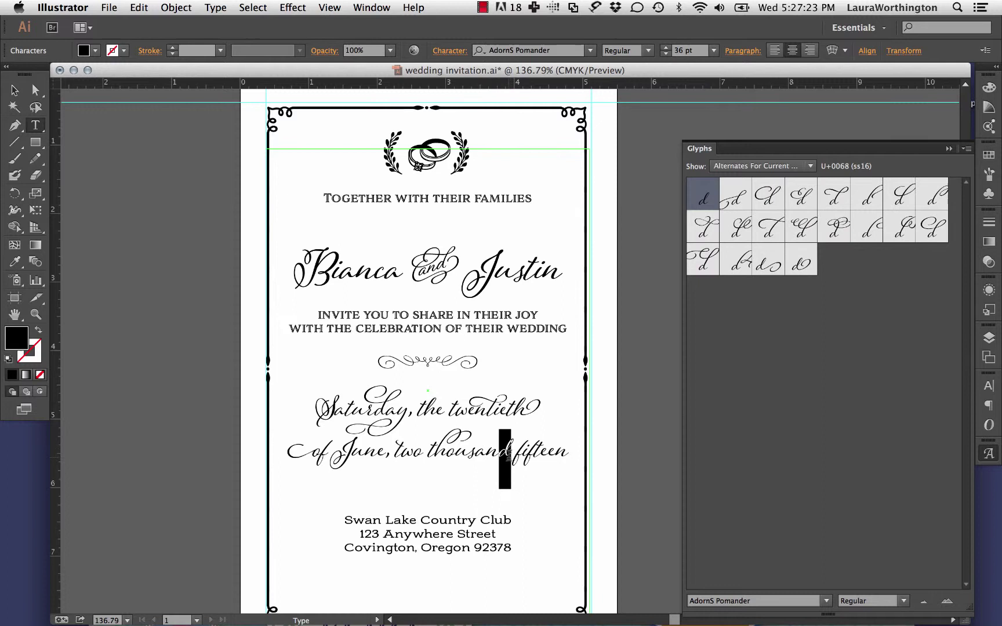
double_click(771, 227)
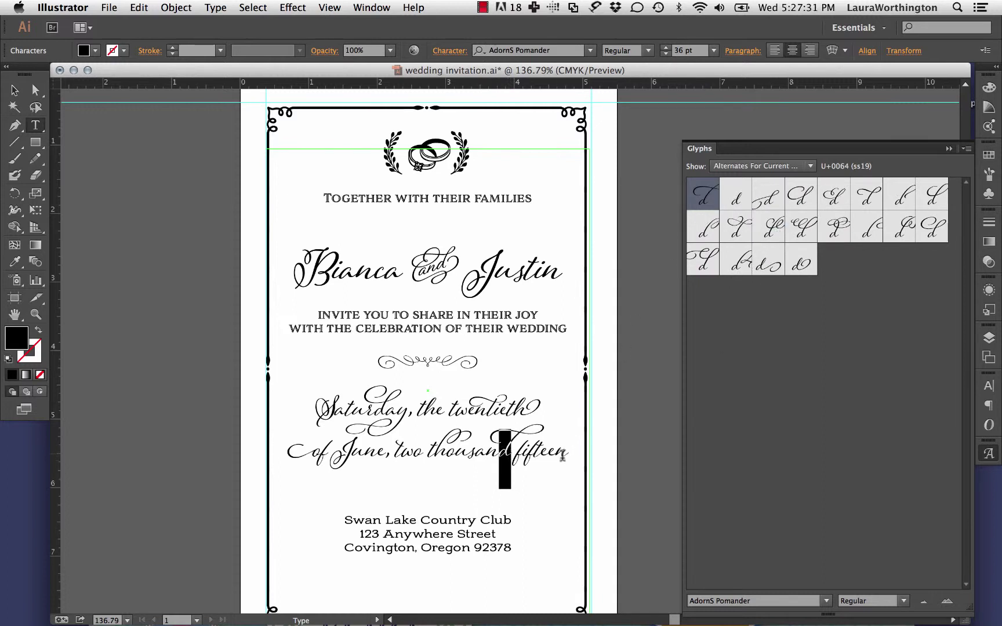
drag(558, 455, 579, 434)
double_click(702, 232)
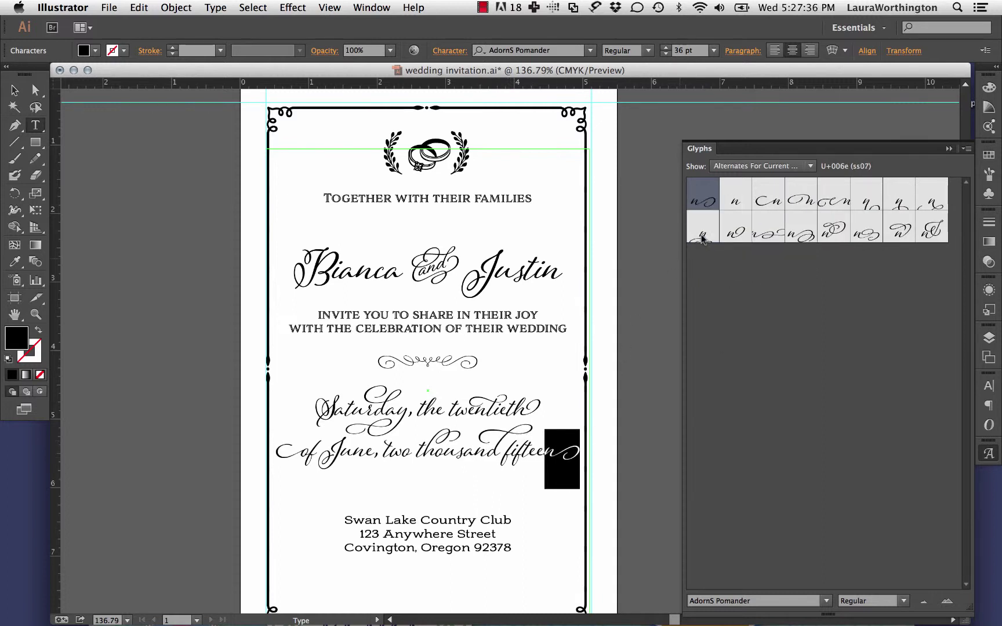
click(582, 454)
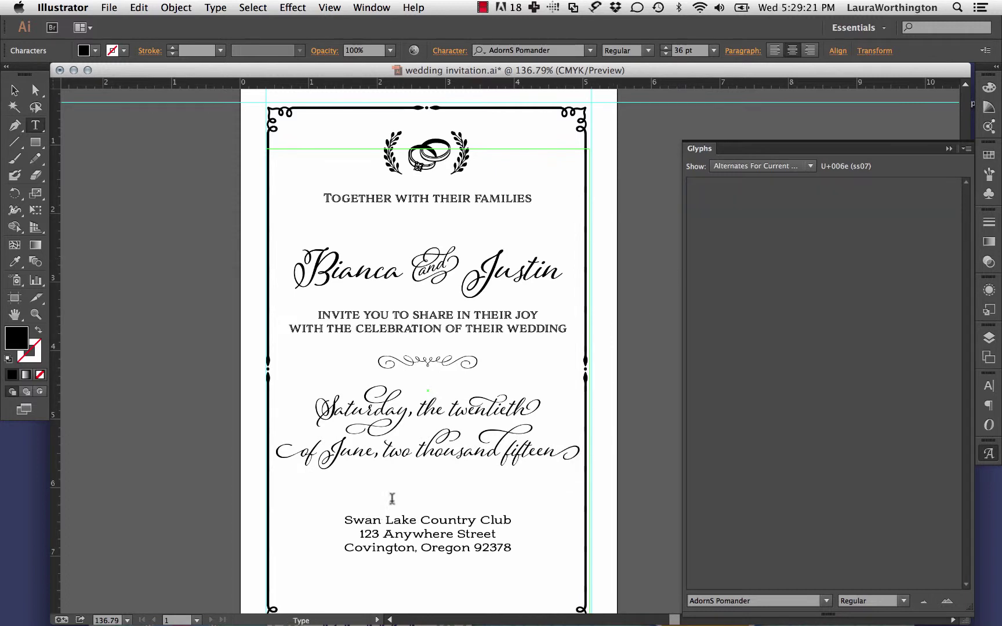
key(BackSpace)
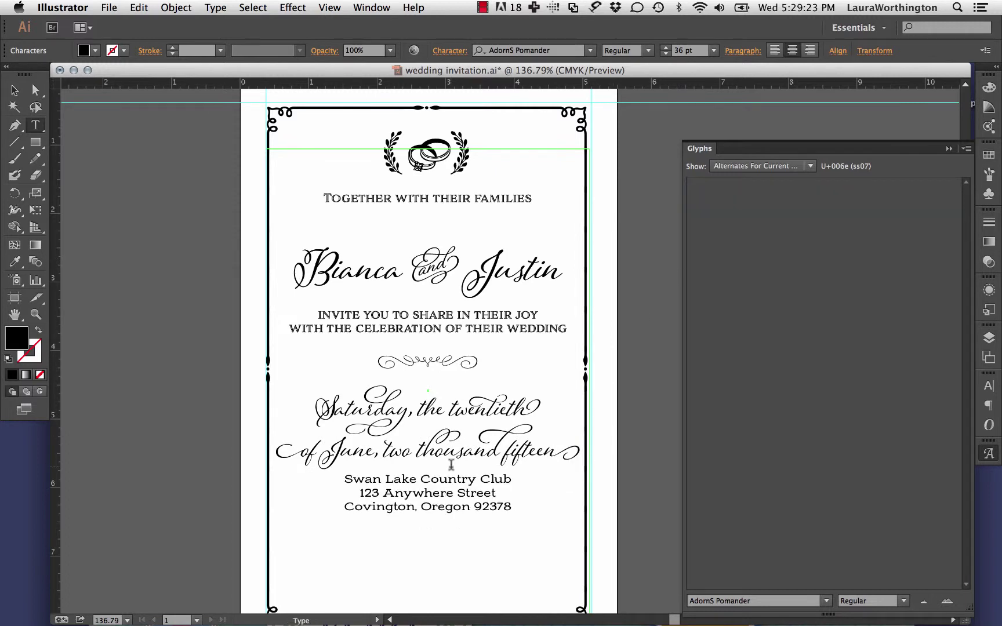
Restore the line break above the address and set its three lines in AdornS Serif.
click(346, 477)
key(Return)
drag(512, 520, 343, 492)
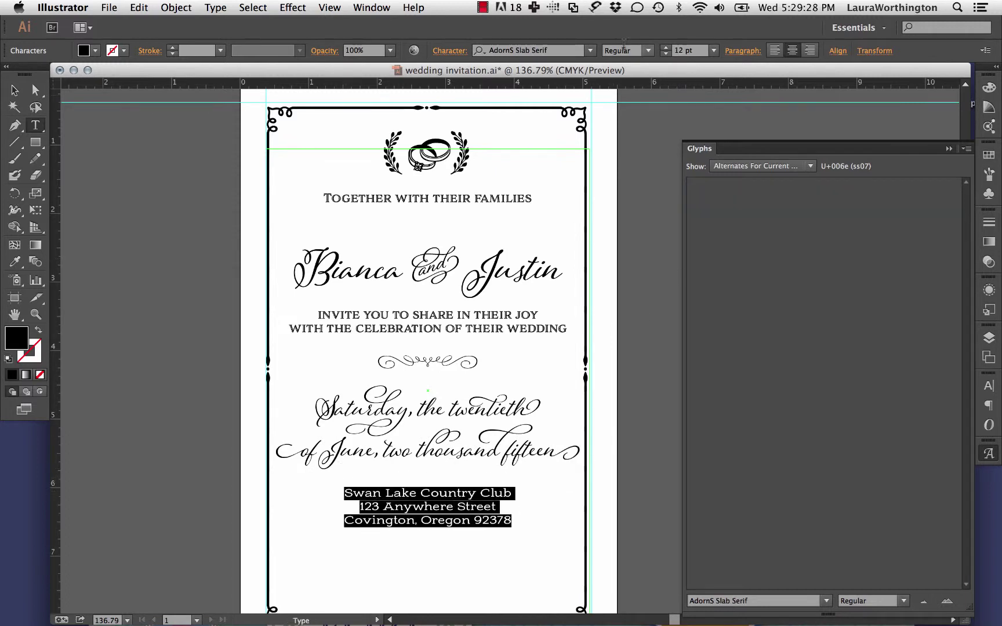
click(591, 50)
click(547, 403)
click(471, 521)
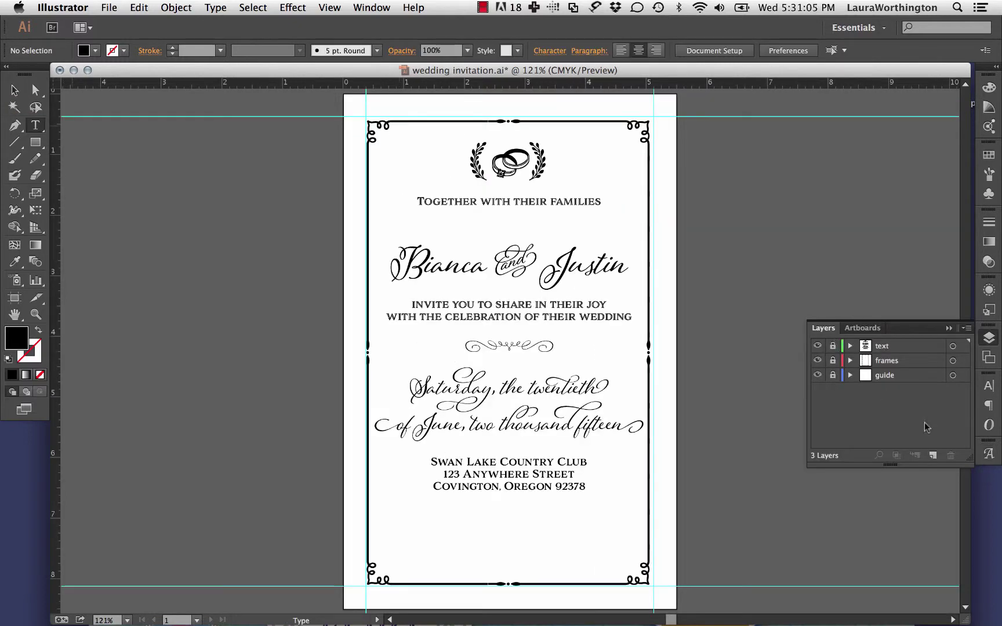
Add a new layer named 'banner'.
click(933, 455)
double_click(890, 346)
text(bann)
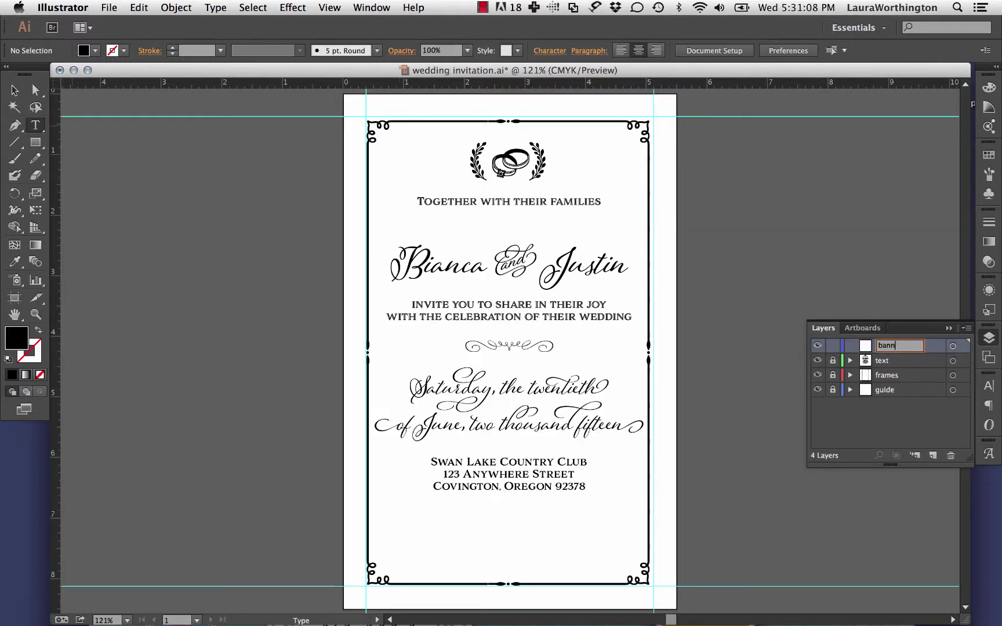
text(er)
key(Return)
Draw a text area across the card bottom in 48 pt AdornS Banners, with Glyphs showing the entire font.
drag(370, 501, 649, 554)
click(988, 454)
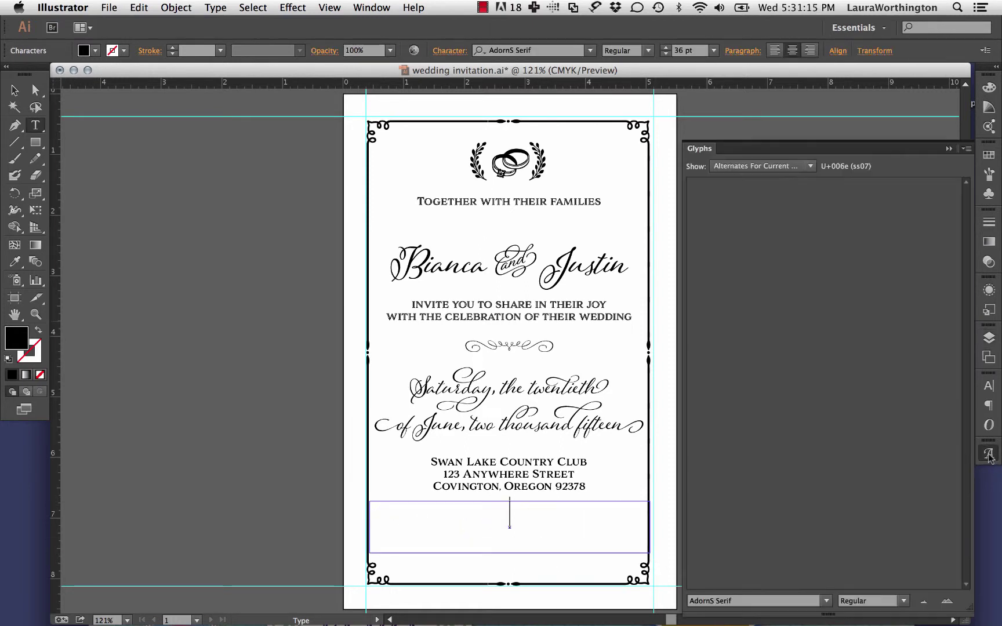
click(713, 51)
click(731, 273)
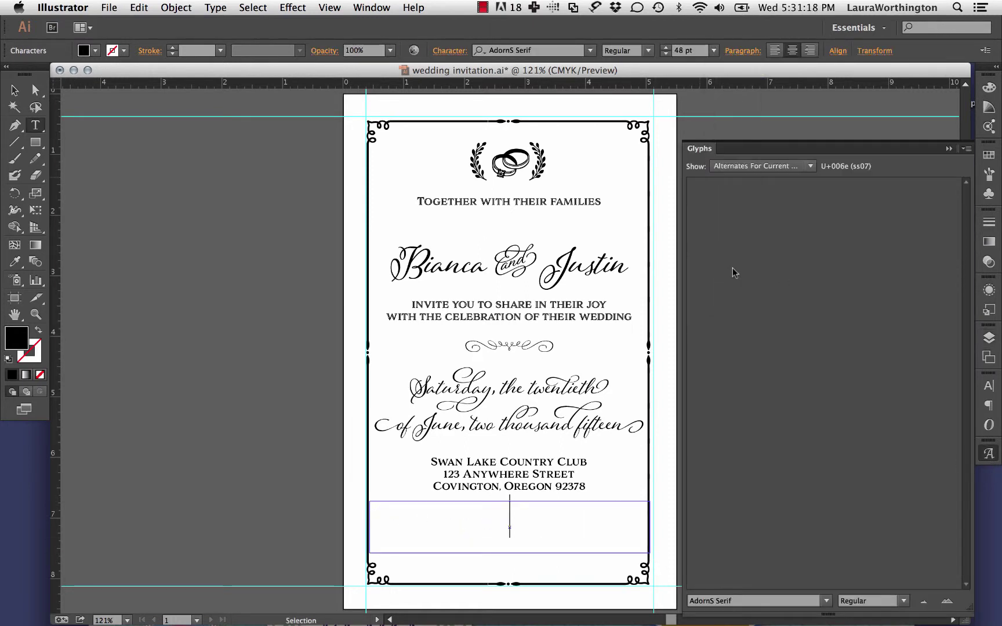
click(590, 50)
click(562, 300)
click(810, 166)
click(742, 197)
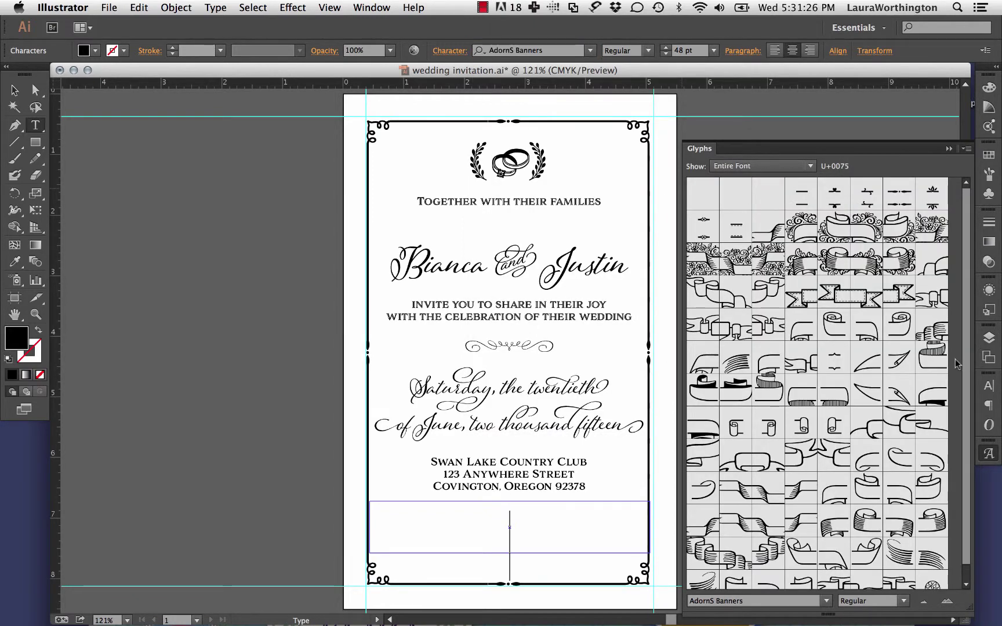
Build the ribbon from banner glyphs: left end, plain and dotted centre segments, curled right end, plus an extra segment.
double_click(937, 263)
double_click(800, 195)
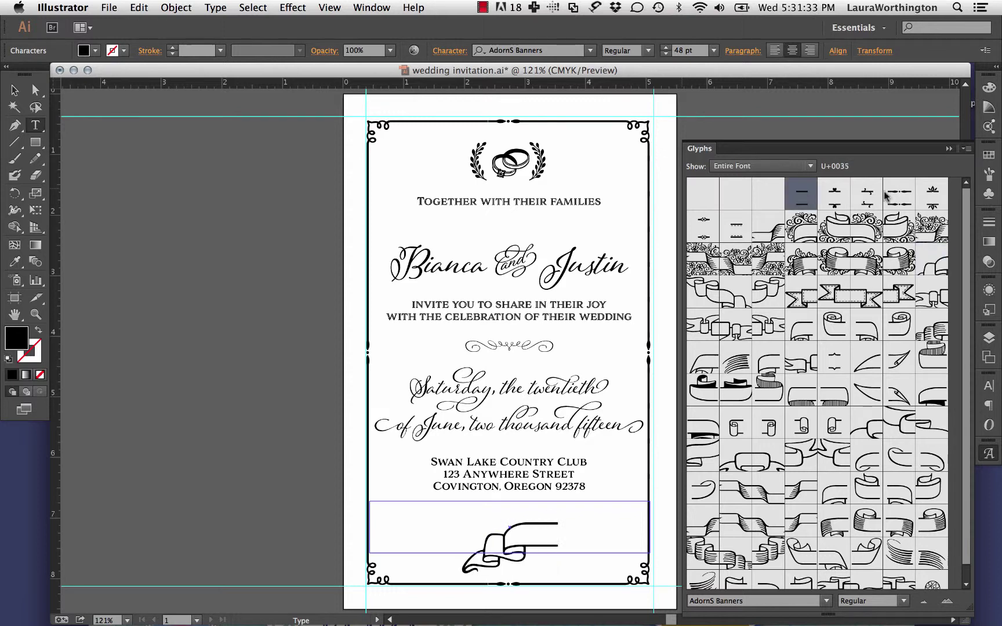
double_click(900, 194)
double_click(806, 199)
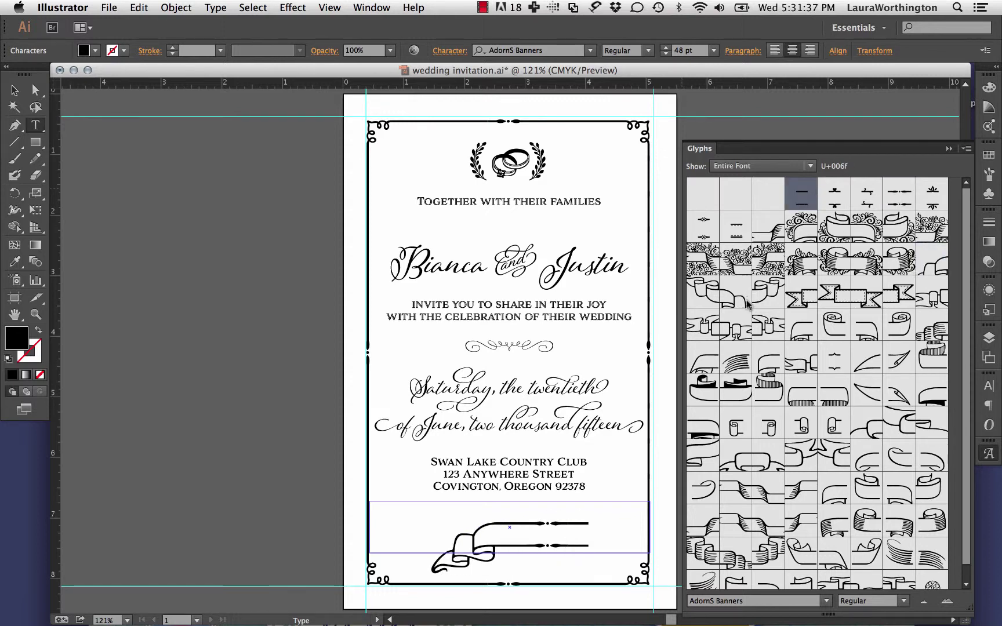
double_click(770, 297)
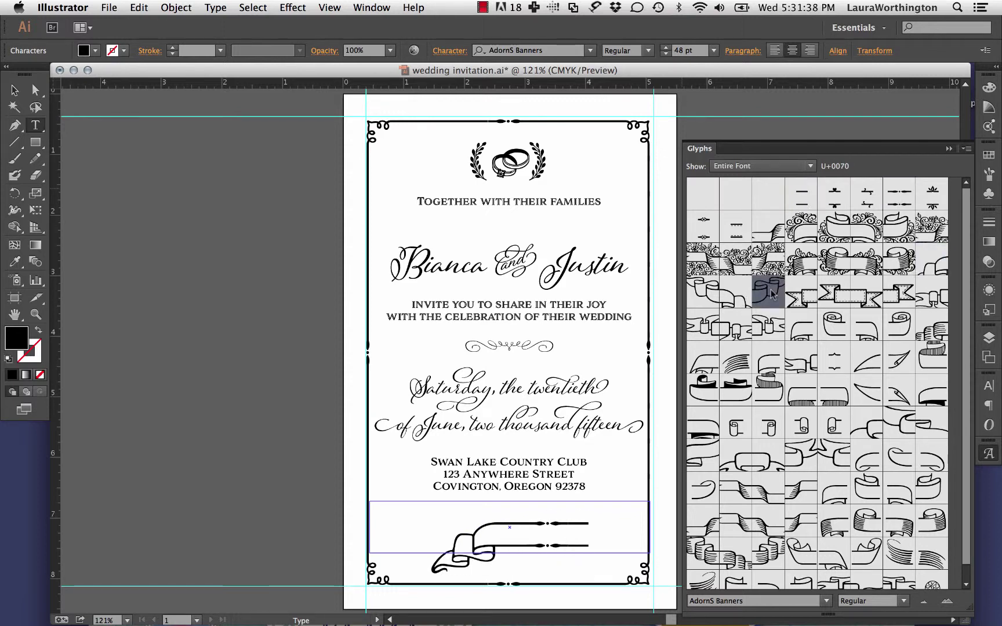
click(474, 526)
double_click(802, 197)
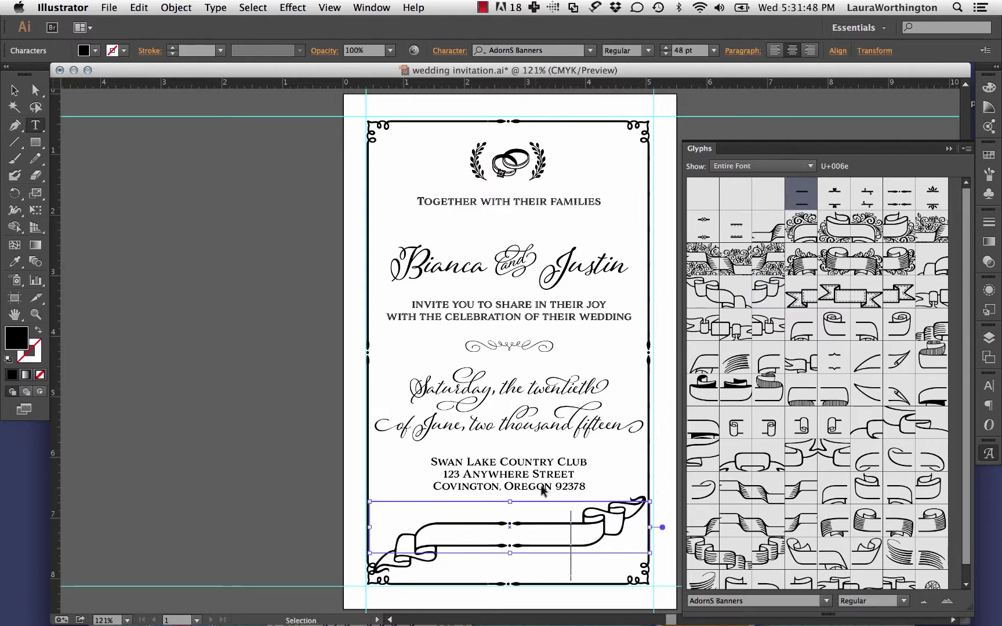
Shrink the whole banner from 48 pt to 44 pt and deselect it.
key(super+a)
click(666, 54)
click(666, 55)
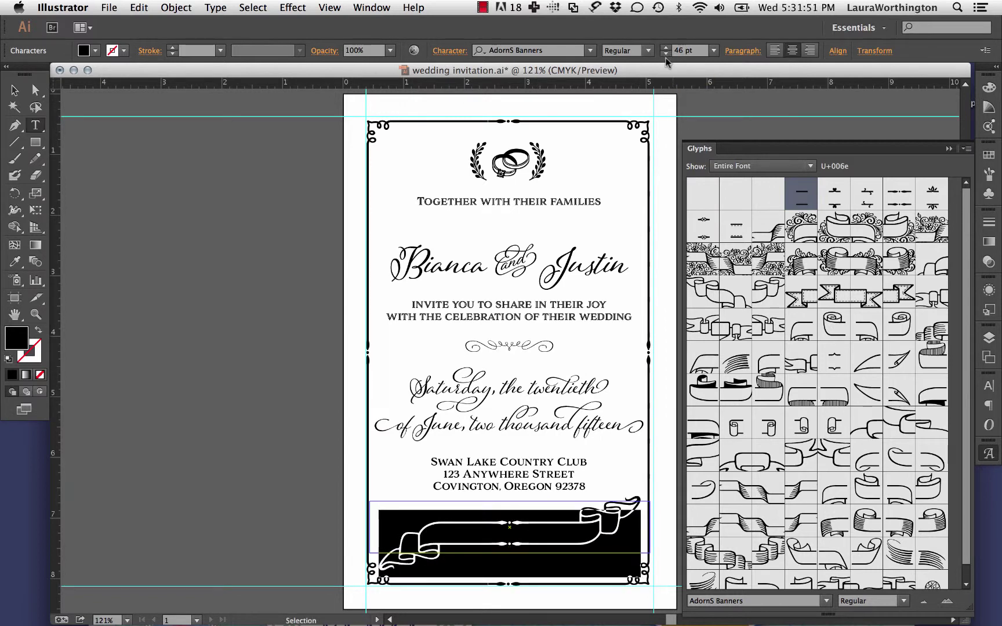
click(665, 55)
click(663, 55)
click(15, 90)
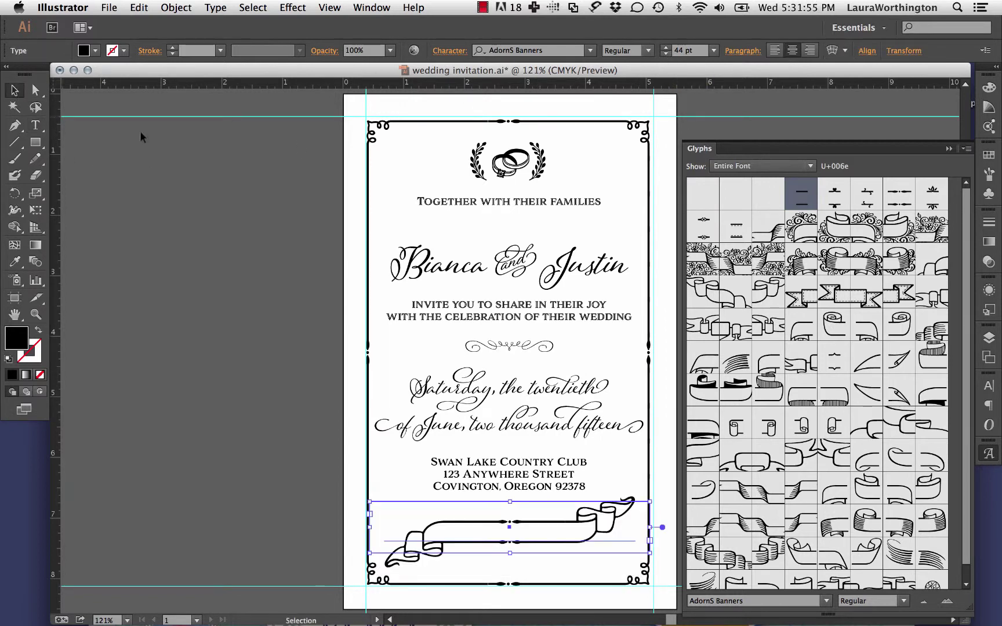
click(666, 481)
Collapse the Glyphs panel and add another new layer.
click(948, 149)
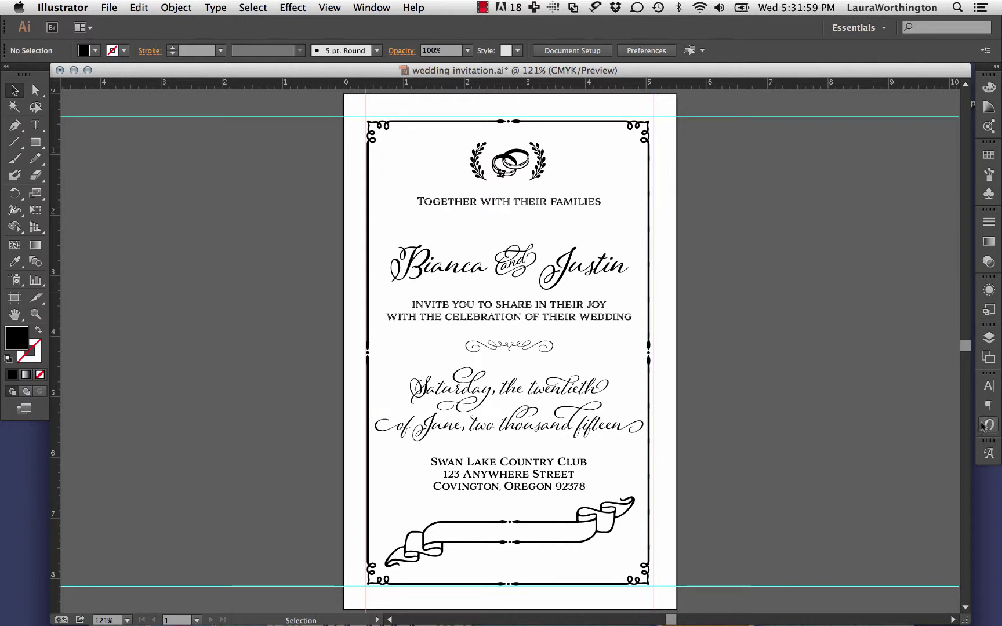
click(989, 338)
click(932, 456)
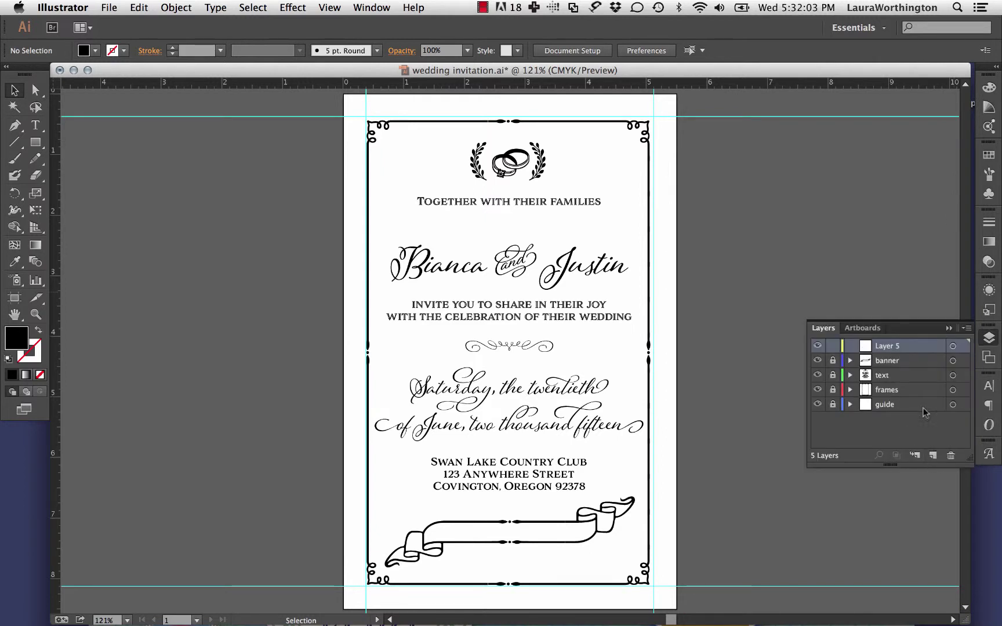
Rename the new layer to 'banner text'.
double_click(895, 346)
text(banner text)
key(Return)
Draw a text area over the banner and type 'RECEPTION TO FOLLOW' in AdornS Condensed Sans.
key(t)
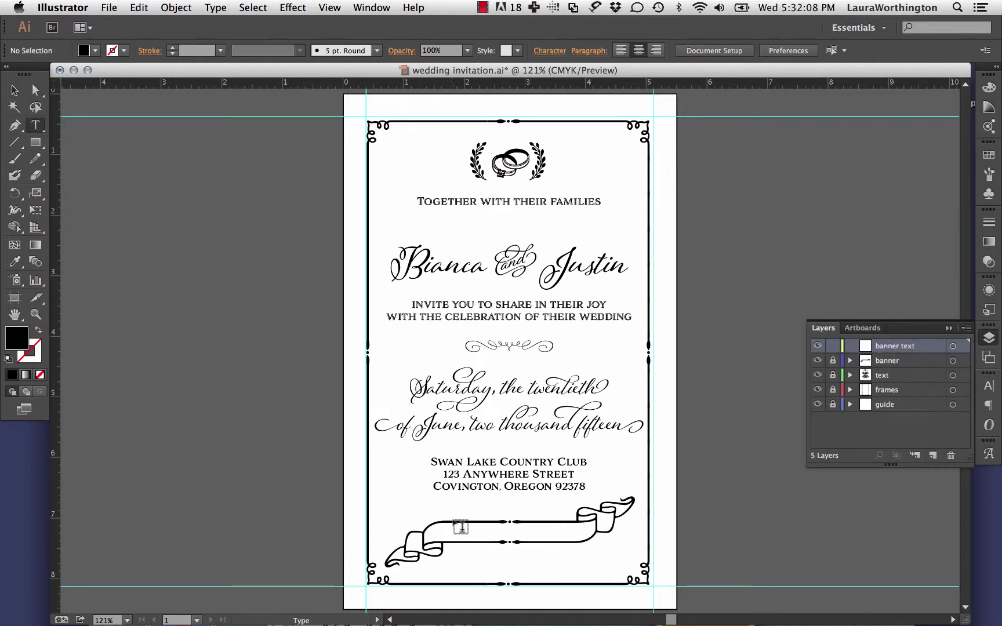
drag(435, 512, 556, 549)
click(583, 548)
key(ctrl+a)
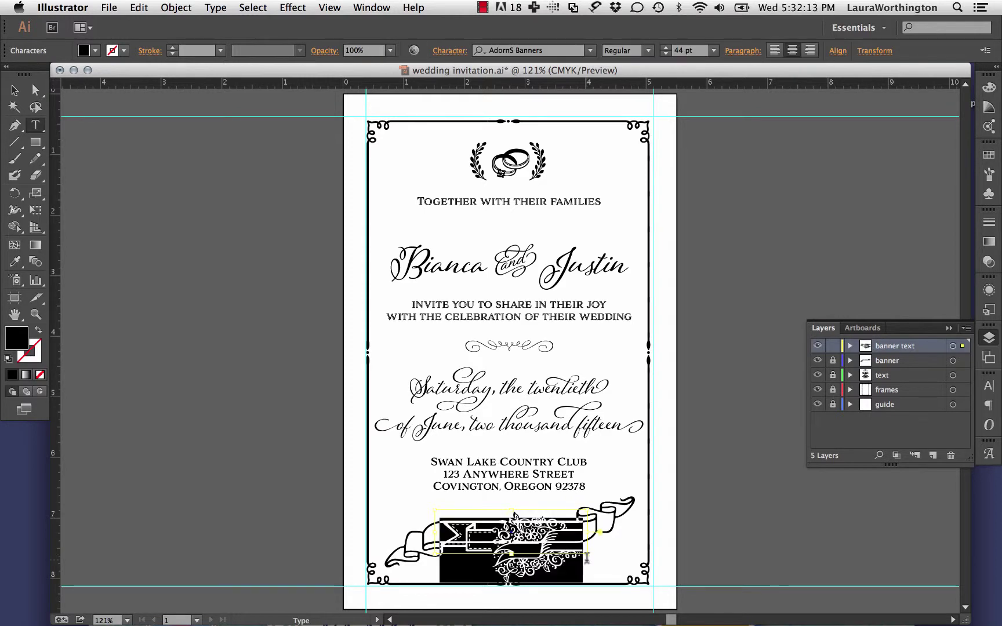
click(590, 51)
click(556, 330)
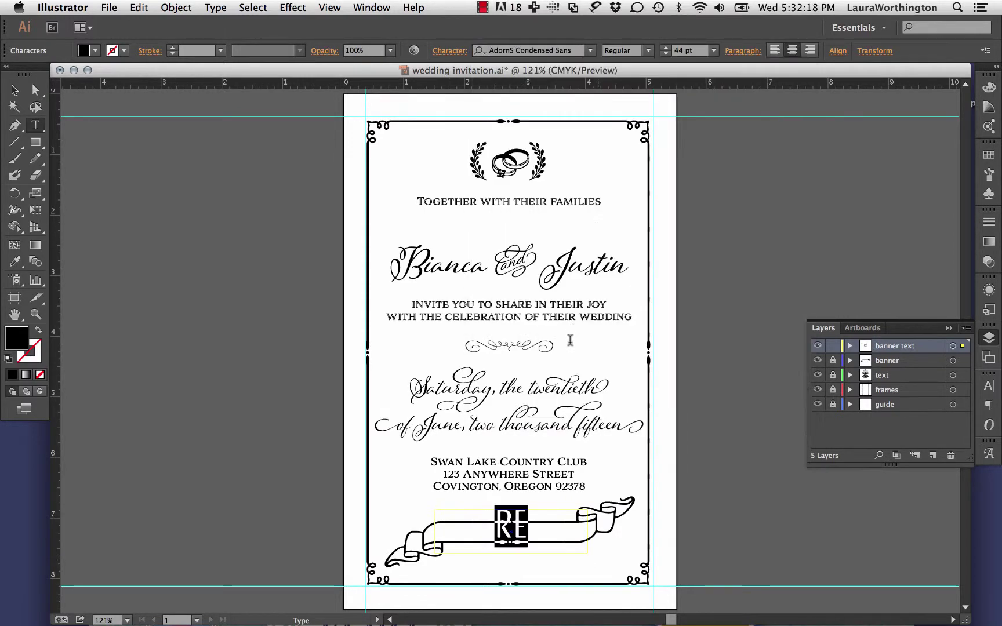
text(RECEPTION TO FOLLOW)
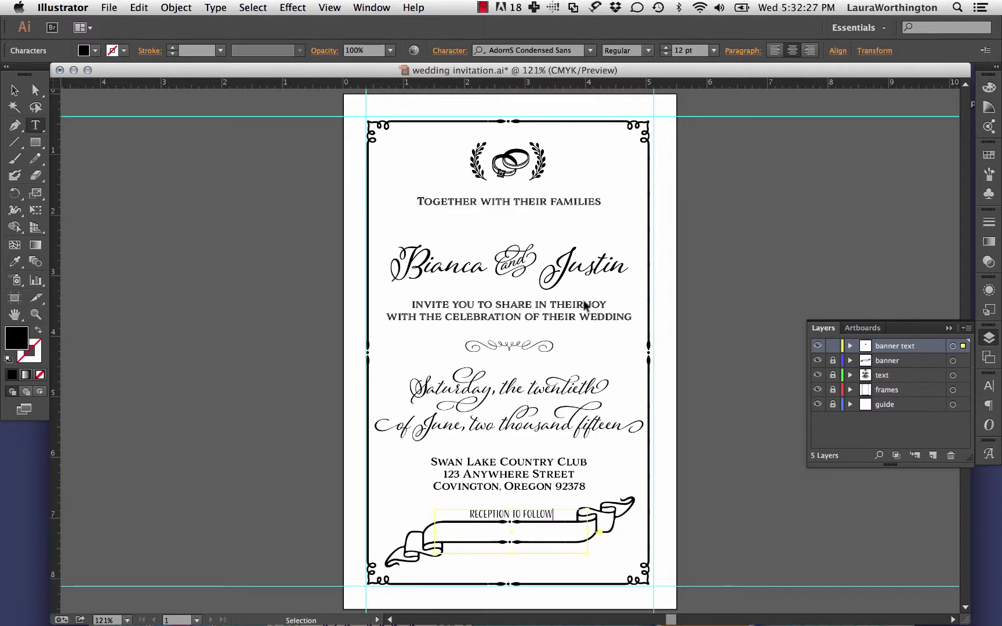
Set the wording to 14 pt and nudge it down onto the ribbon.
key(ctrl+a)
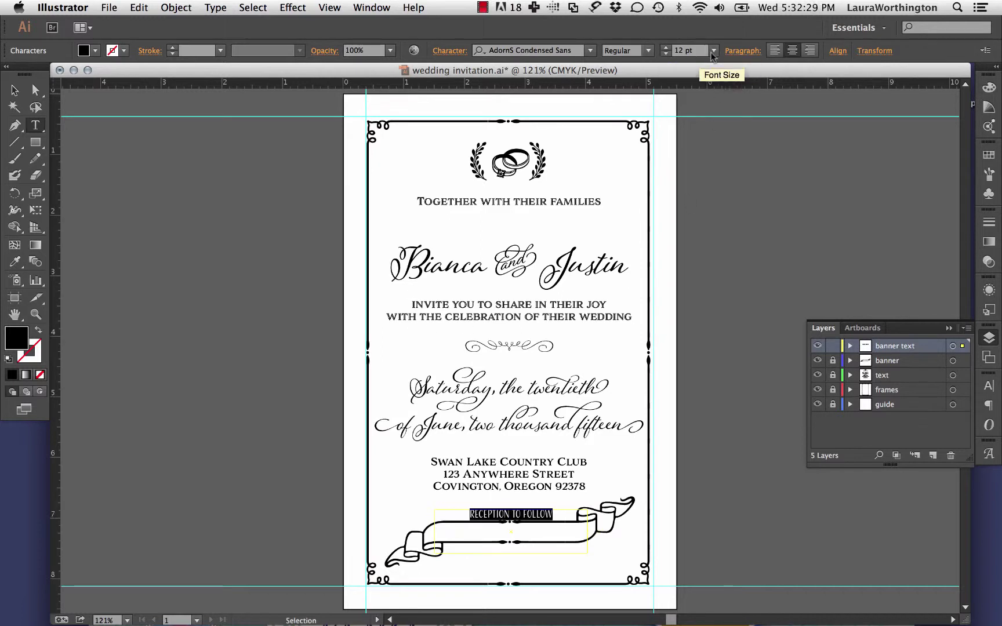
click(665, 48)
click(665, 47)
key(Escape)
key(shift+Down)
key(shift+Down)
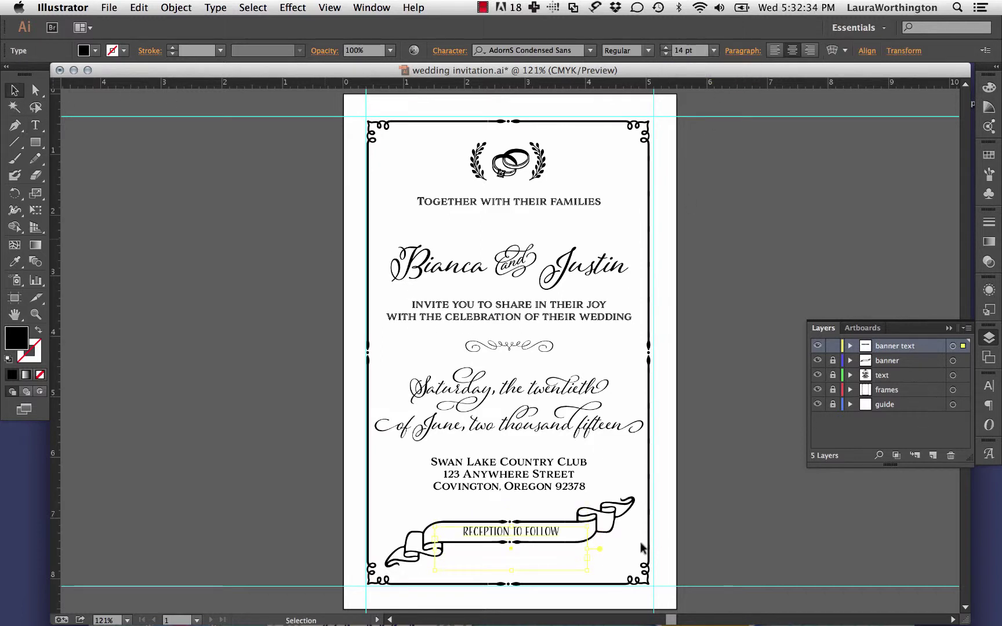